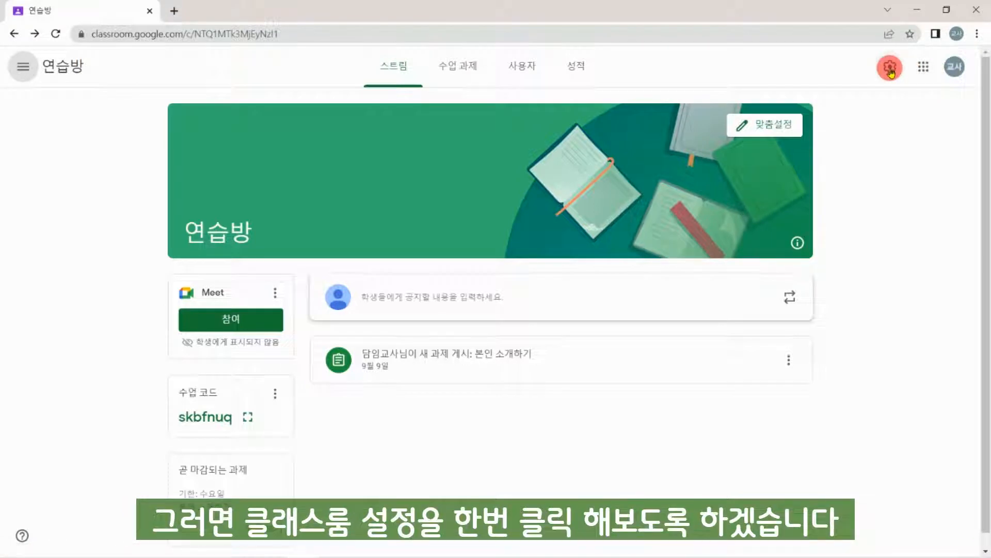
# - In the class settings, set the class name to "연습방 1" and the class description to "연습하는 곳"
pyautogui.click(890, 69)
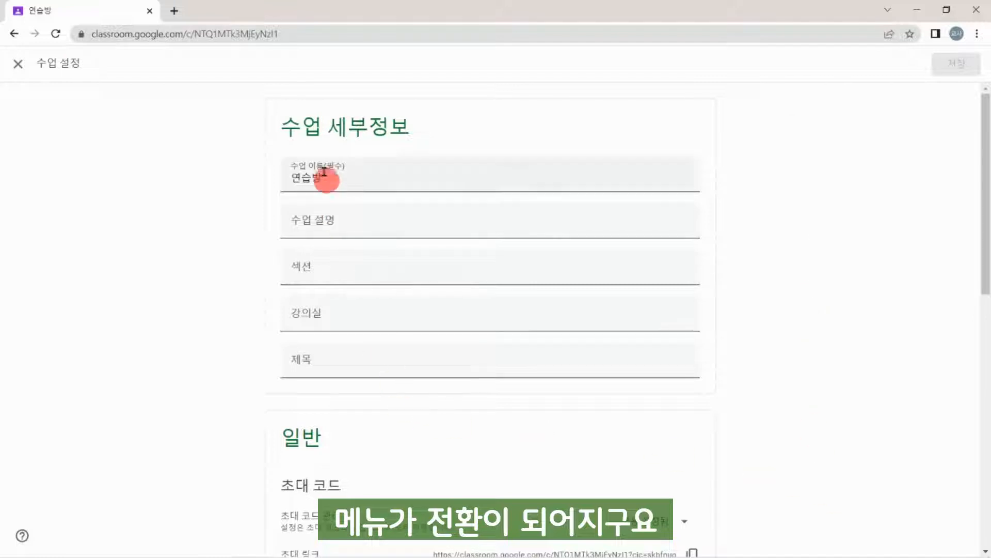
pyautogui.moveTo(281, 126); pyautogui.dragTo(774, 124)
pyautogui.click(572, 128)
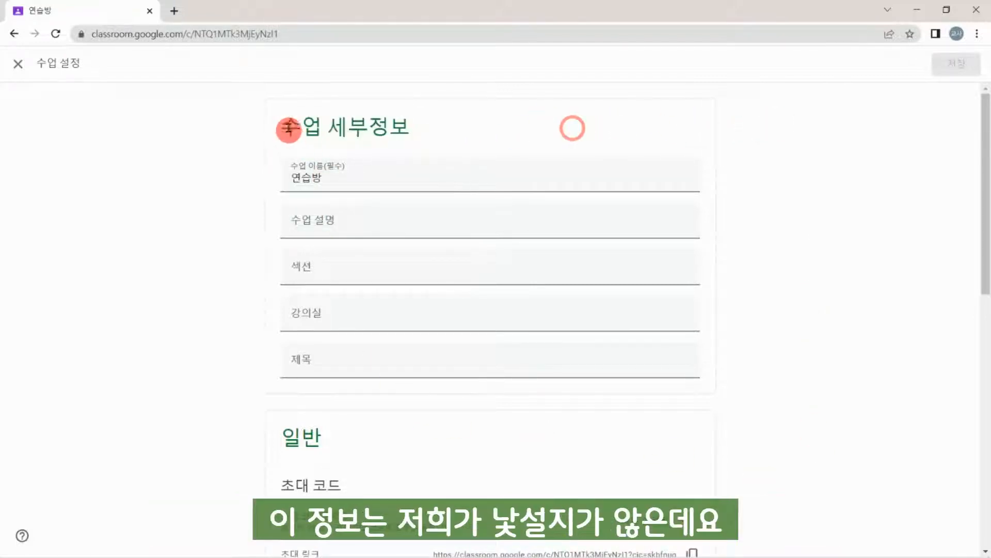
pyautogui.click(482, 181)
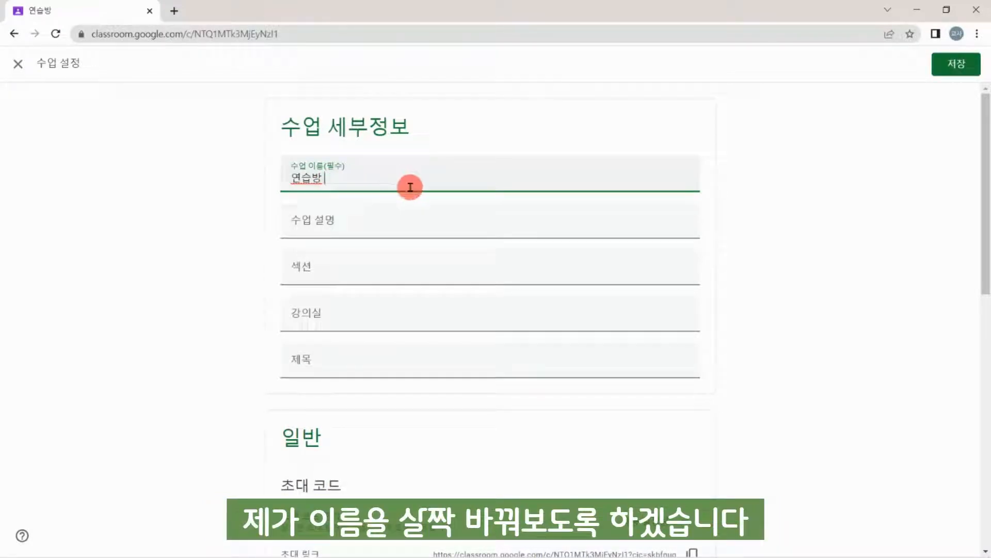
pyautogui.write('1')
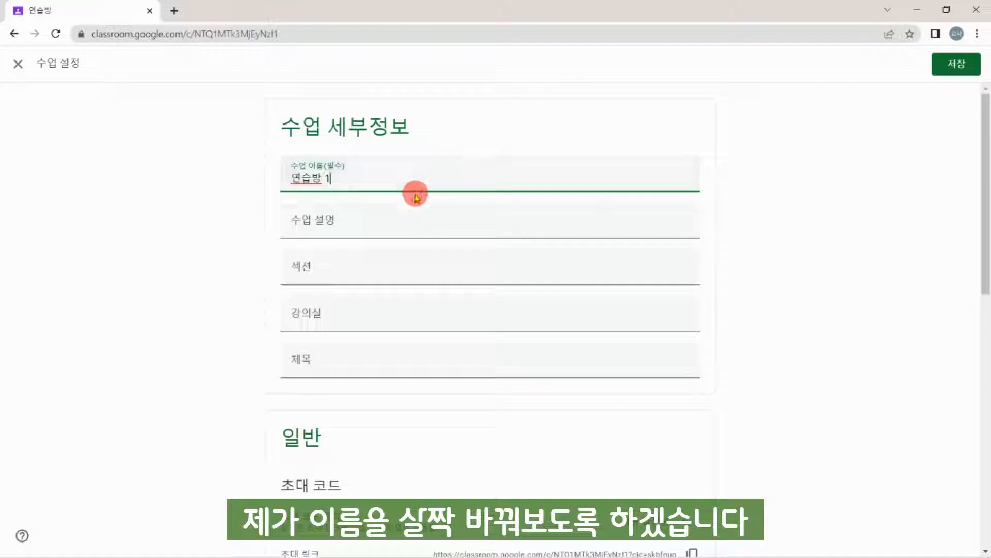
pyautogui.click(403, 230)
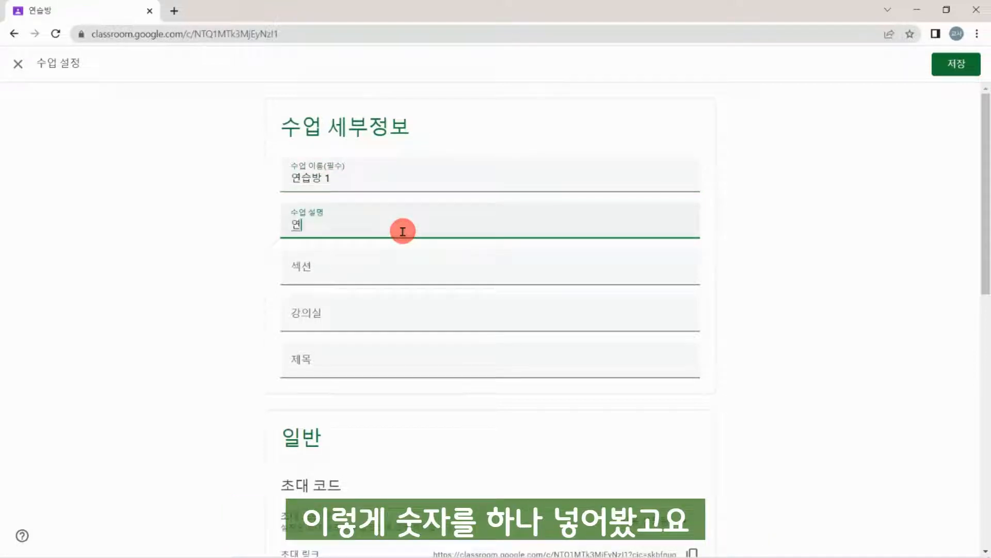
pyautogui.write('연습하는 곳')
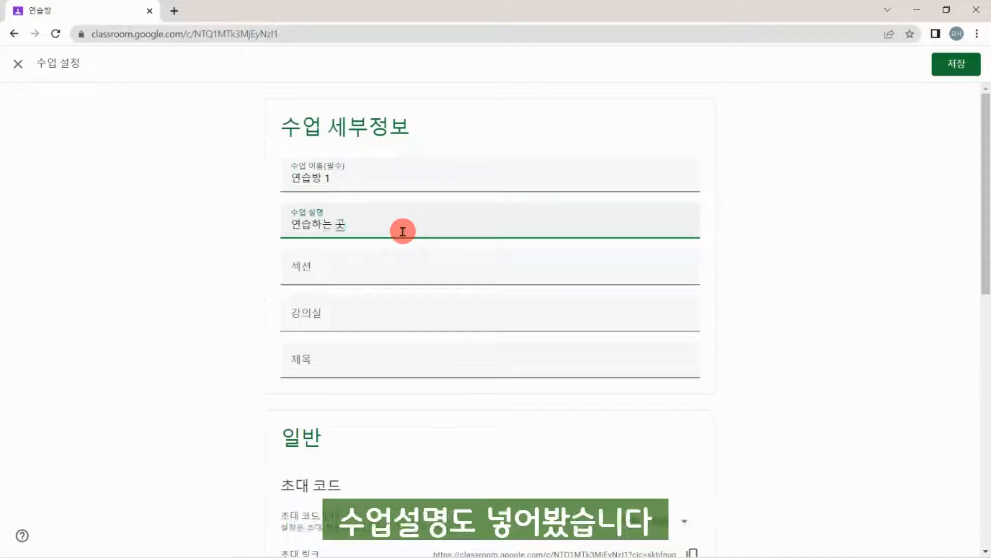
# - Set the section to "국어과 수업" and the room to "국어실", and save the class settings
pyautogui.click(382, 279)
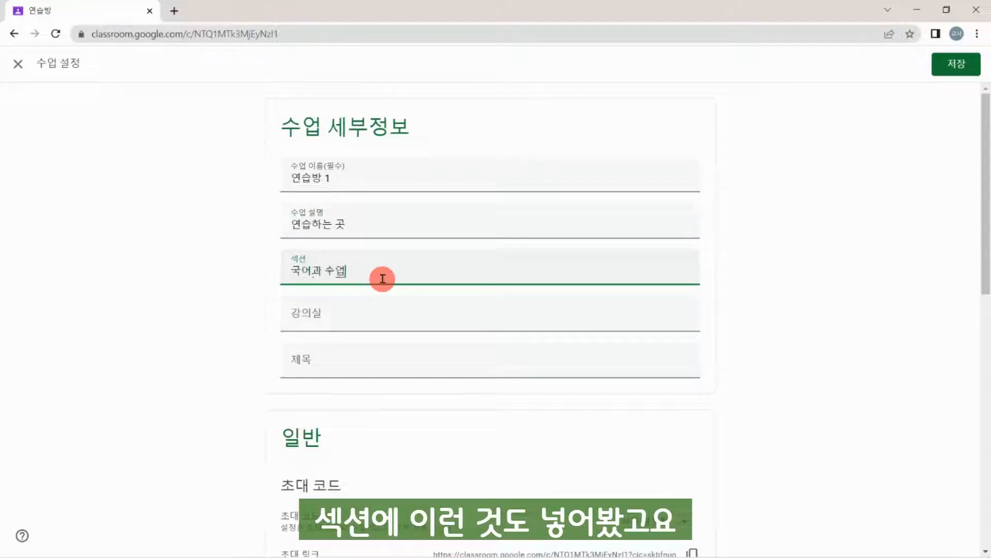
pyautogui.click(361, 322)
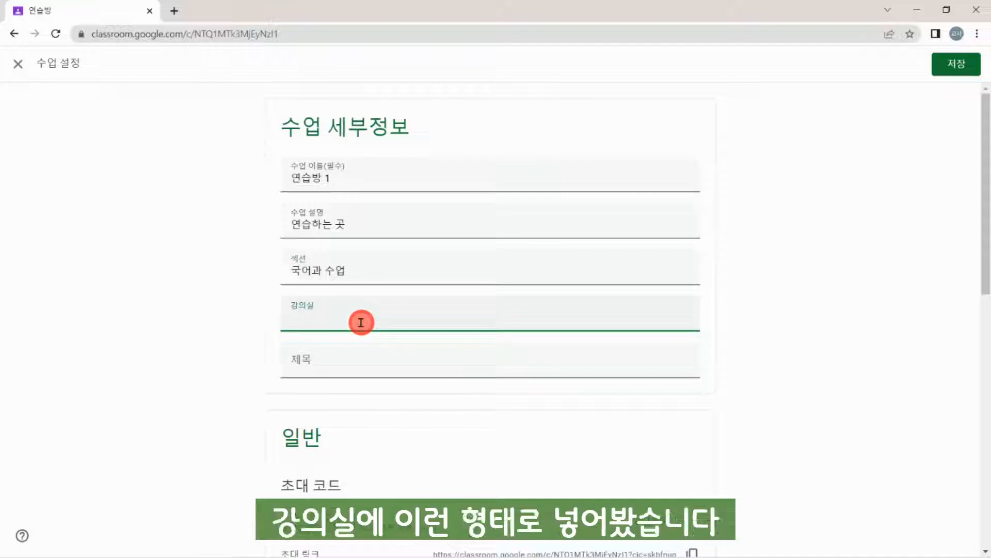
pyautogui.write('국에')
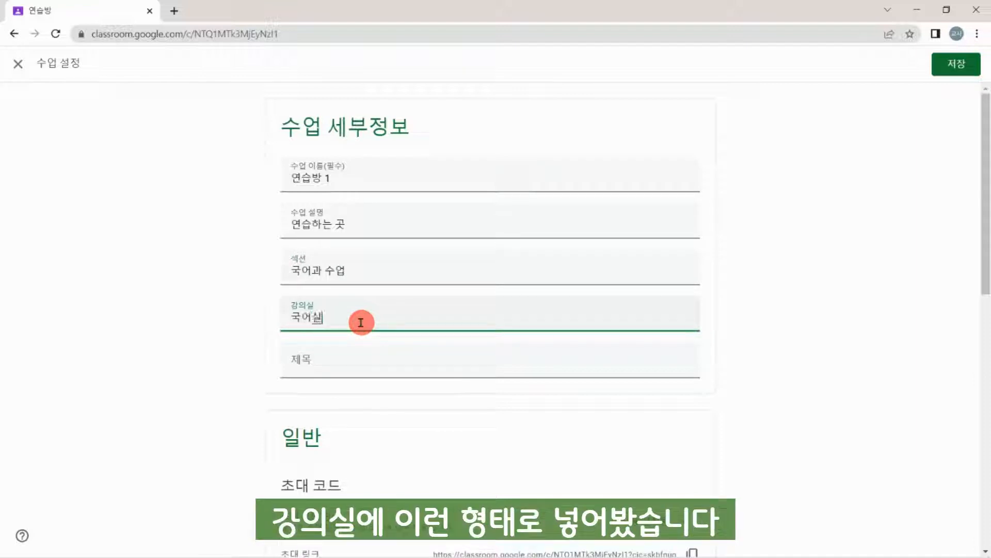
pyautogui.click(732, 262)
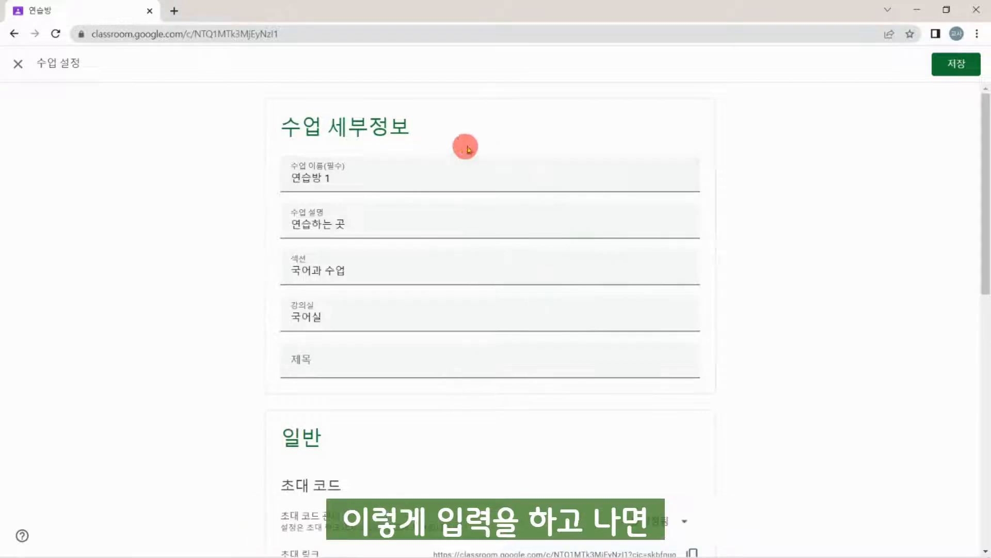
pyautogui.click(956, 68)
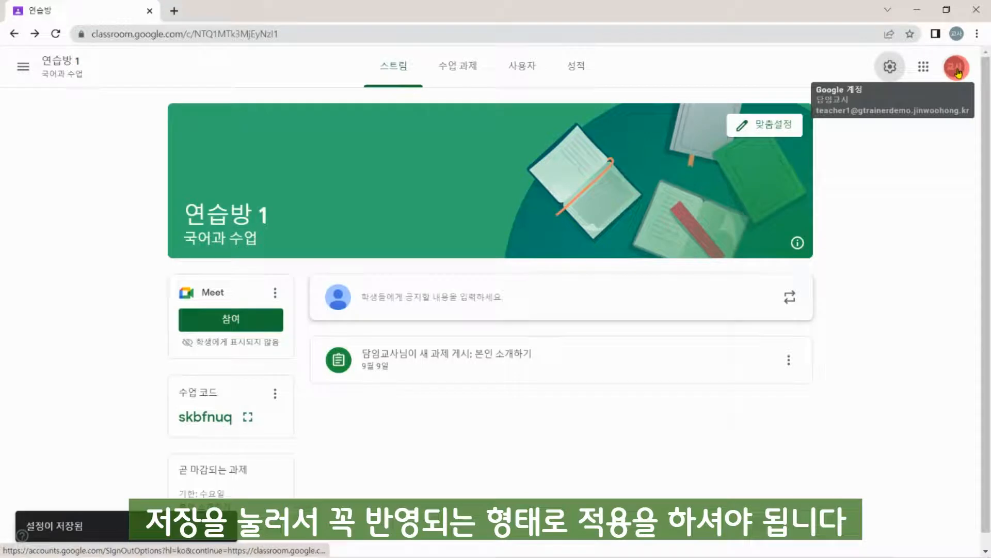
# - Review the invitation code options in the class settings and return to the class stream
pyautogui.click(890, 67)
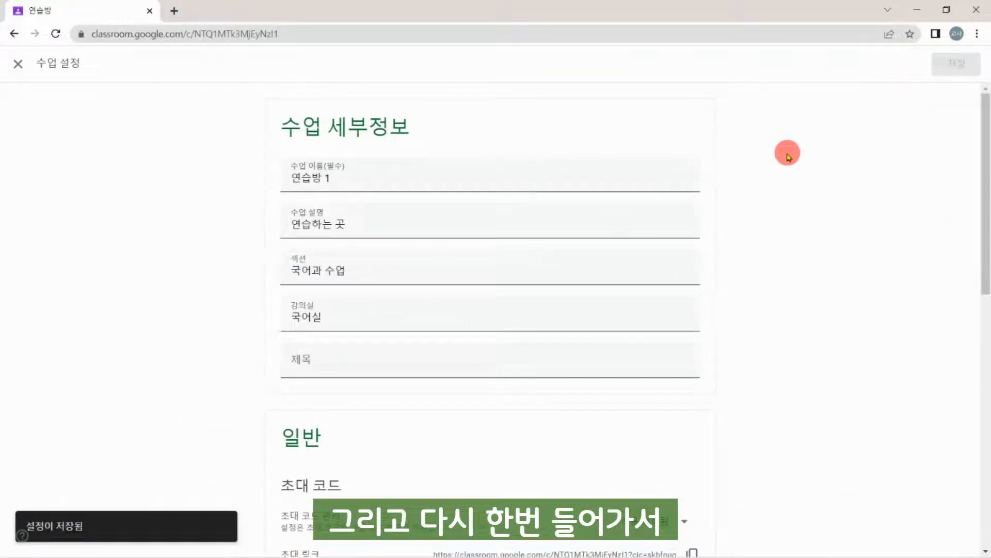
pyautogui.scroll(-5, 788, 156)
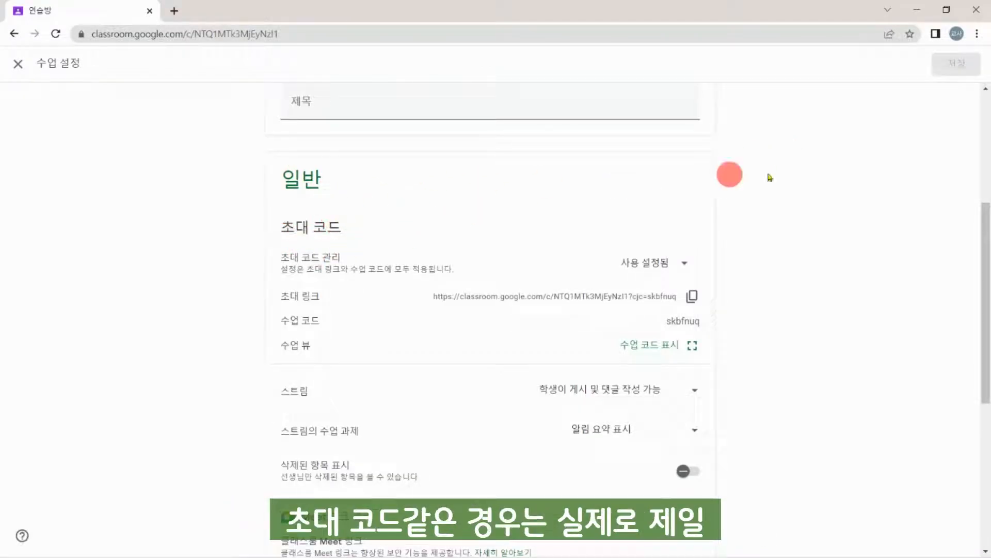
pyautogui.click(16, 59)
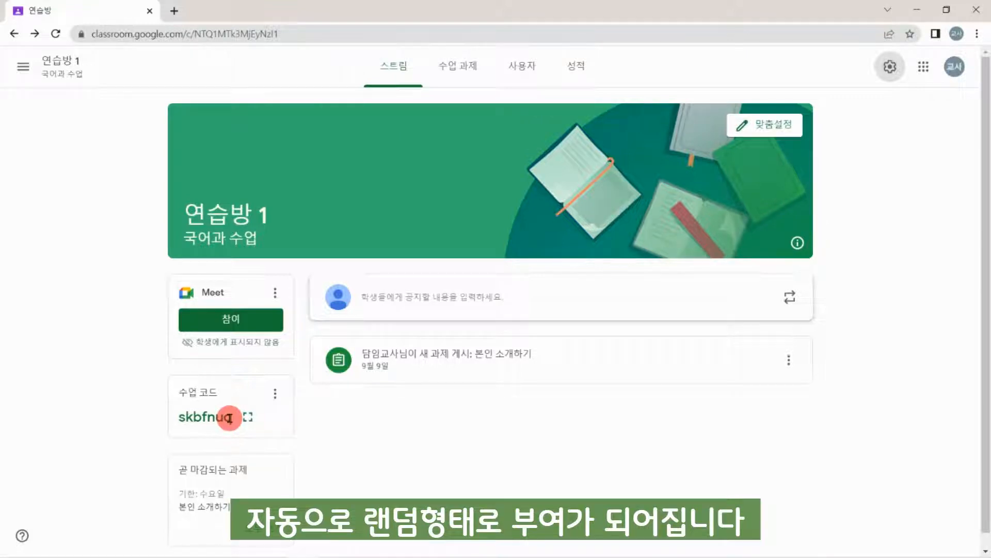
# - Display the class code enlarged and in full screen from the stream, and close the display
pyautogui.click(247, 416)
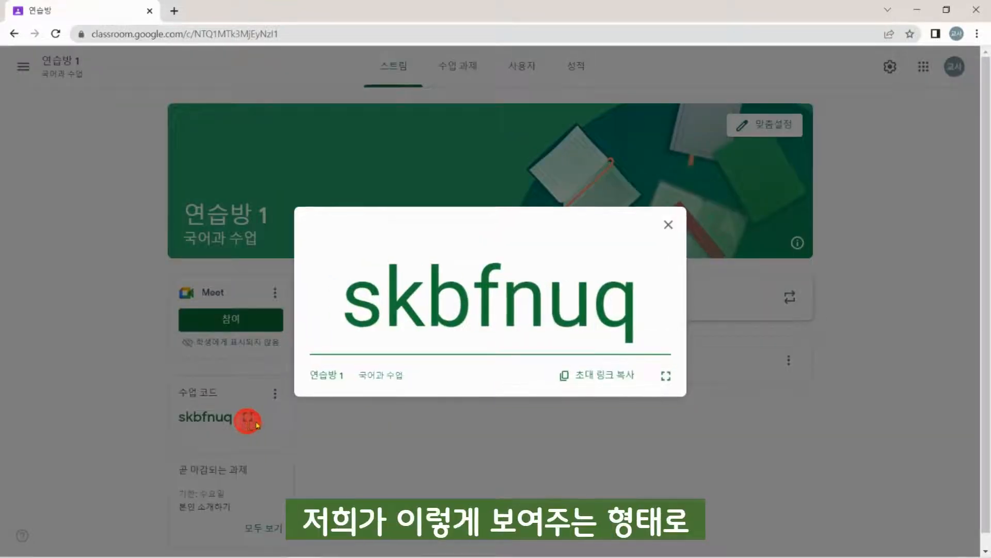
pyautogui.click(667, 378)
pyautogui.click(14, 61)
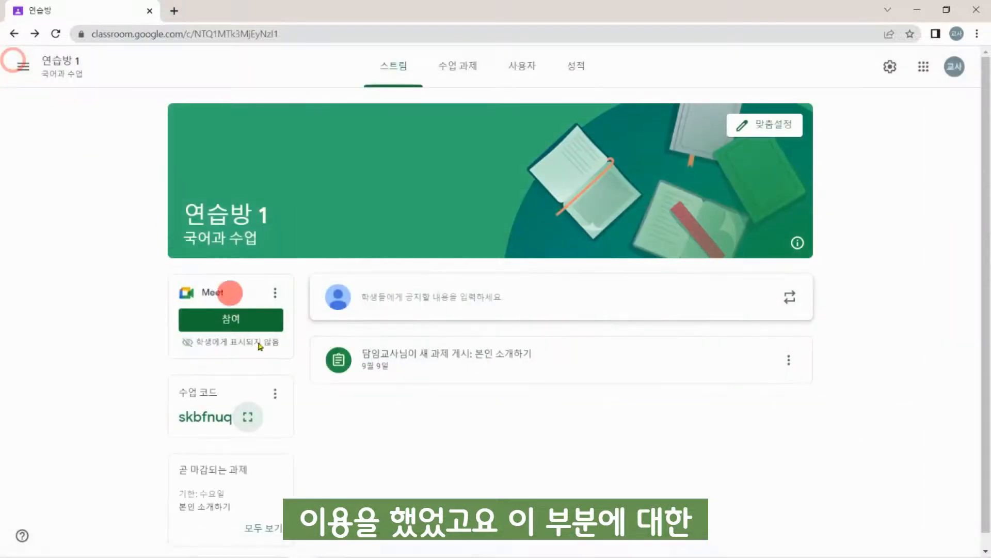
# - Turn the invitation codes off in the class settings and turn them back on
pyautogui.click(887, 70)
pyautogui.scroll(-4, 798, 140)
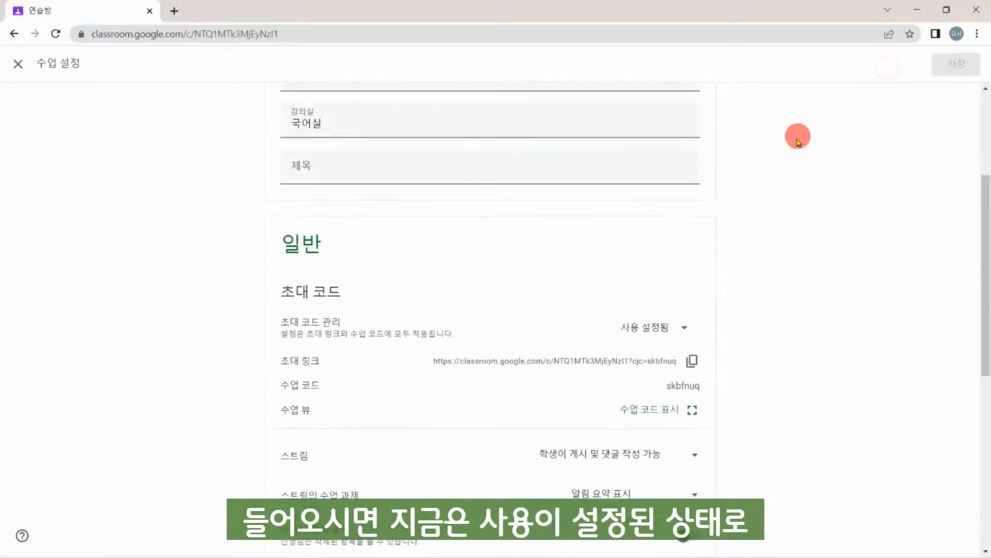
pyautogui.click(675, 331)
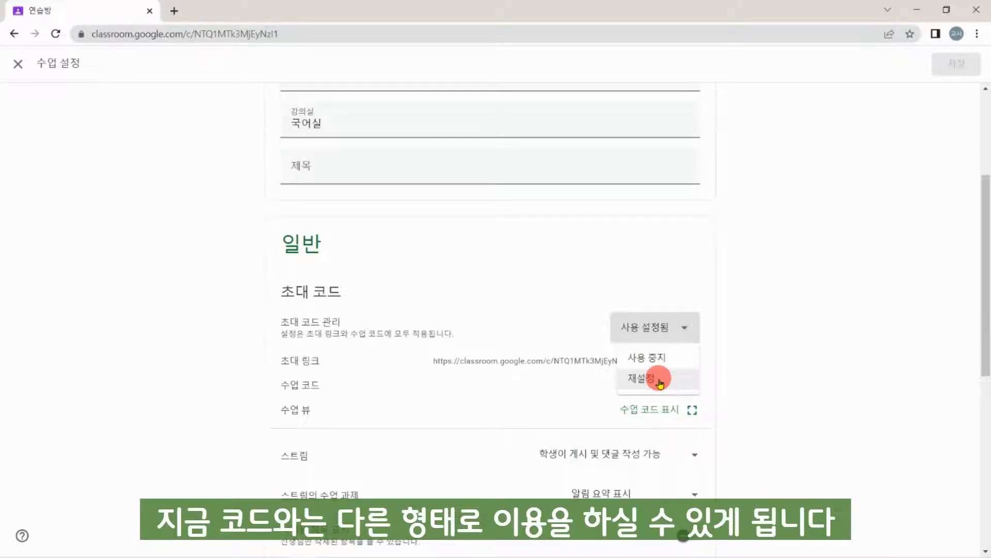
pyautogui.click(655, 358)
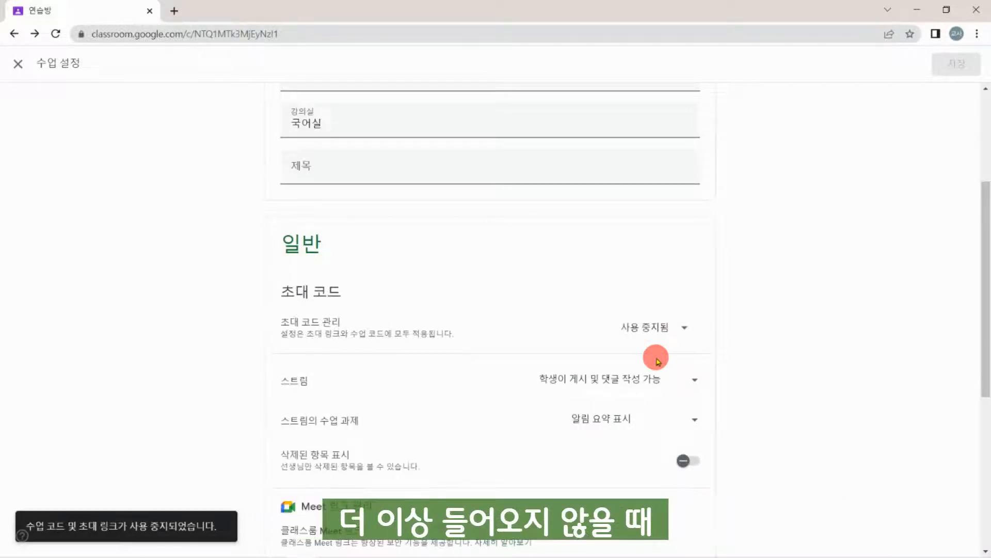
pyautogui.click(674, 323)
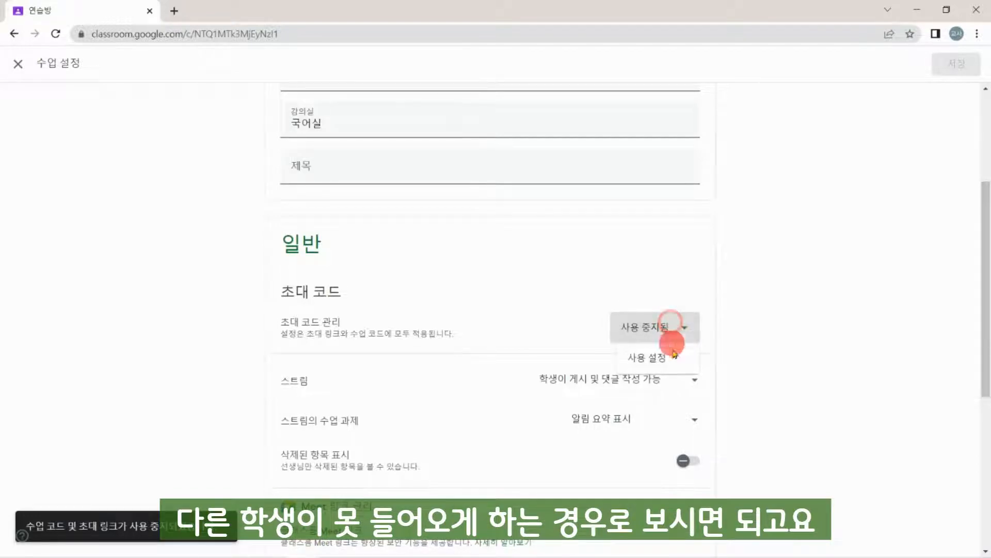
pyautogui.click(671, 364)
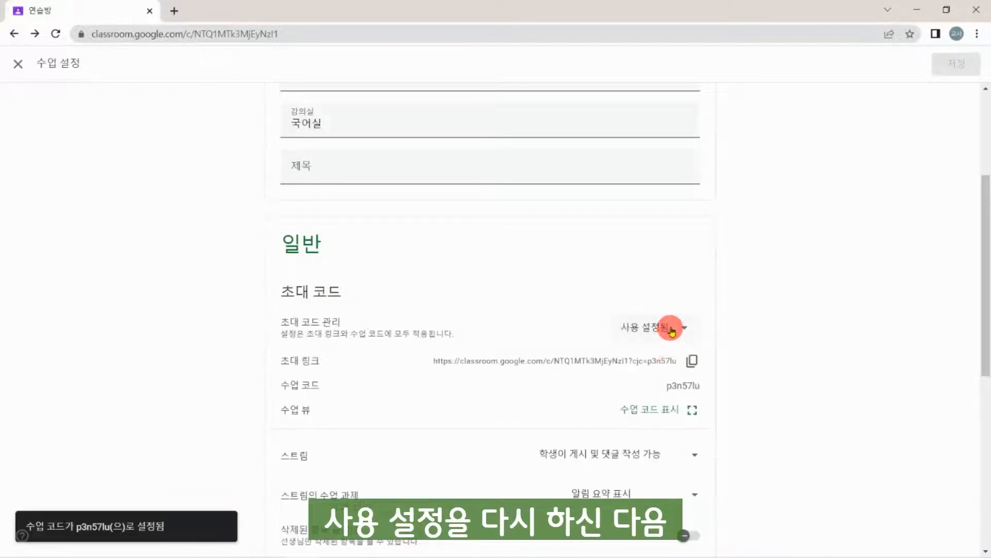
# - Reset the class invitation code and return to the class stream to check it
pyautogui.click(671, 326)
pyautogui.click(656, 379)
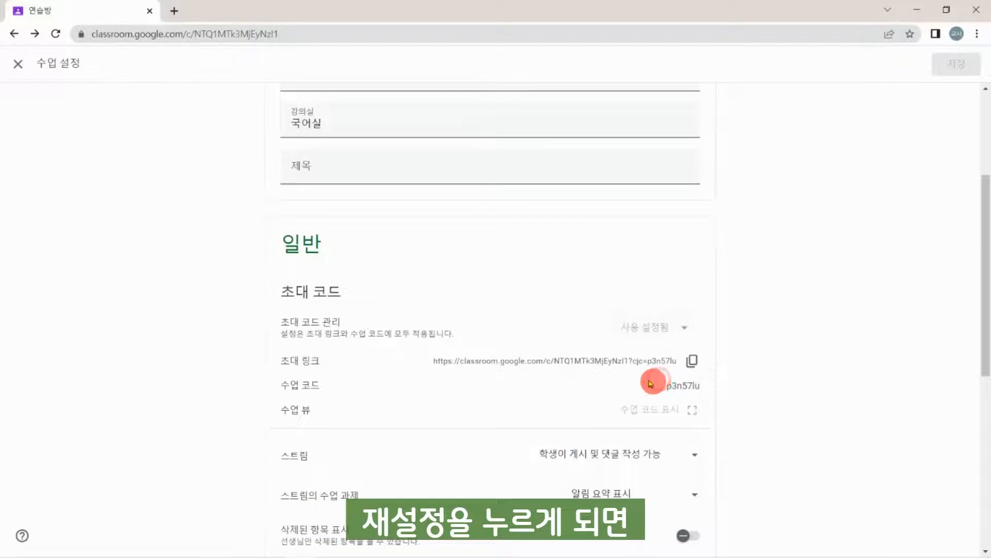
pyautogui.click(18, 63)
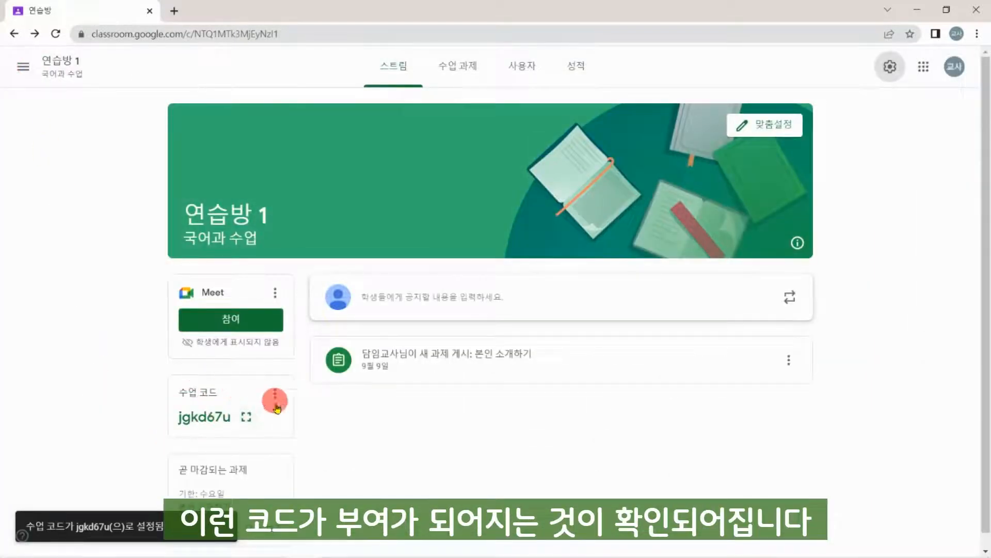
# - Copy the class invitation link from the invitation code section of the class settings
pyautogui.click(889, 66)
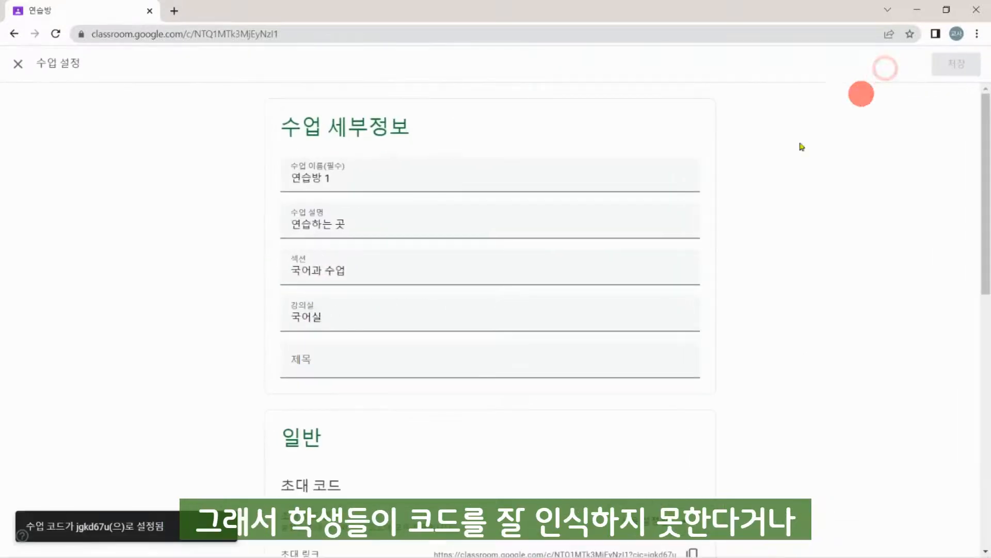
pyautogui.scroll(-2, 795, 153)
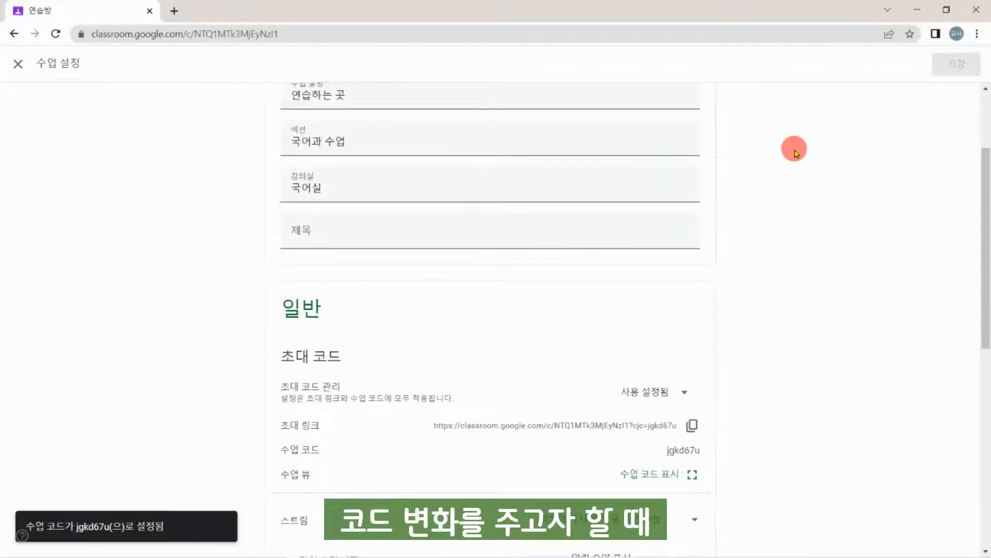
pyautogui.click(674, 393)
pyautogui.click(772, 366)
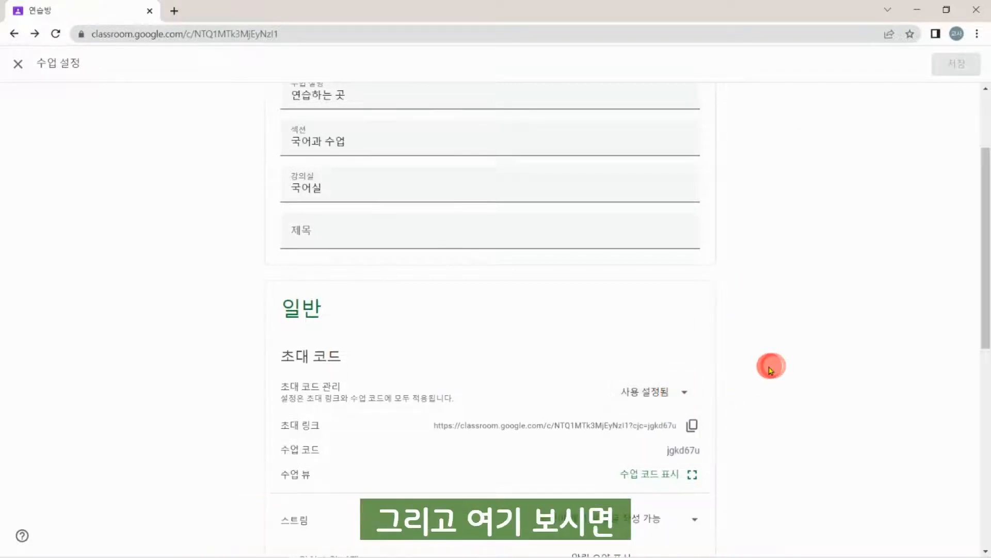
pyautogui.scroll(-1, 769, 367)
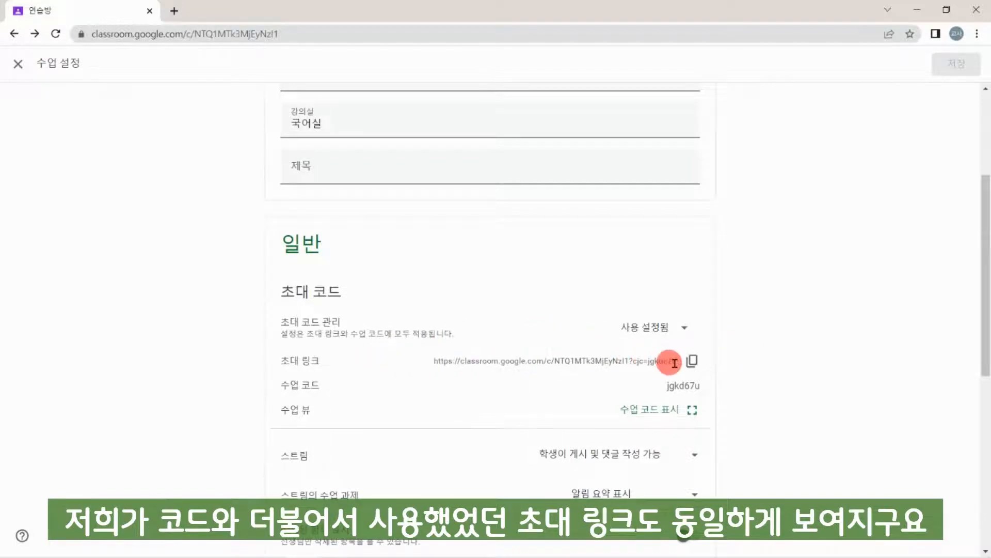
pyautogui.click(690, 362)
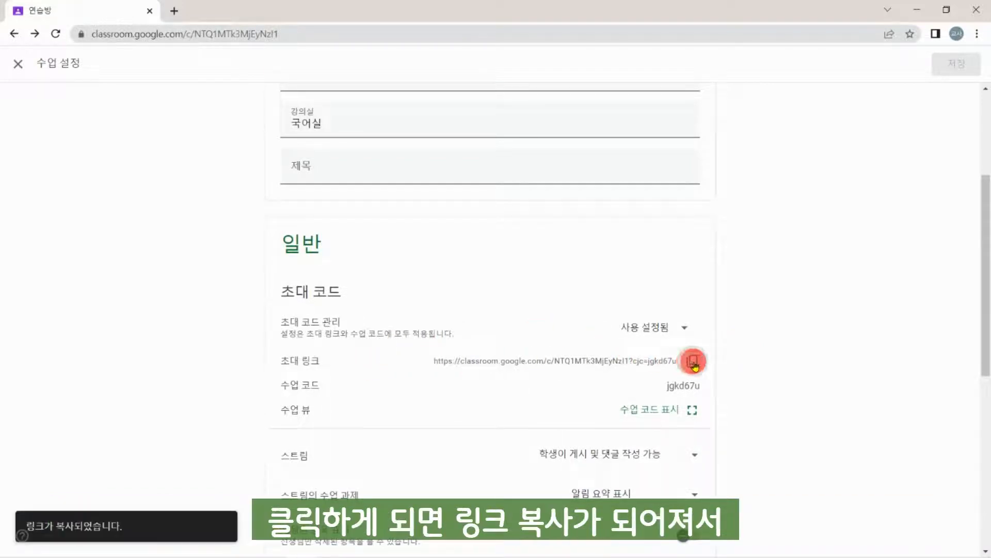
# - Paste the copied invitation link into the address bar of a new browser tab and return to the class settings
pyautogui.click(174, 13)
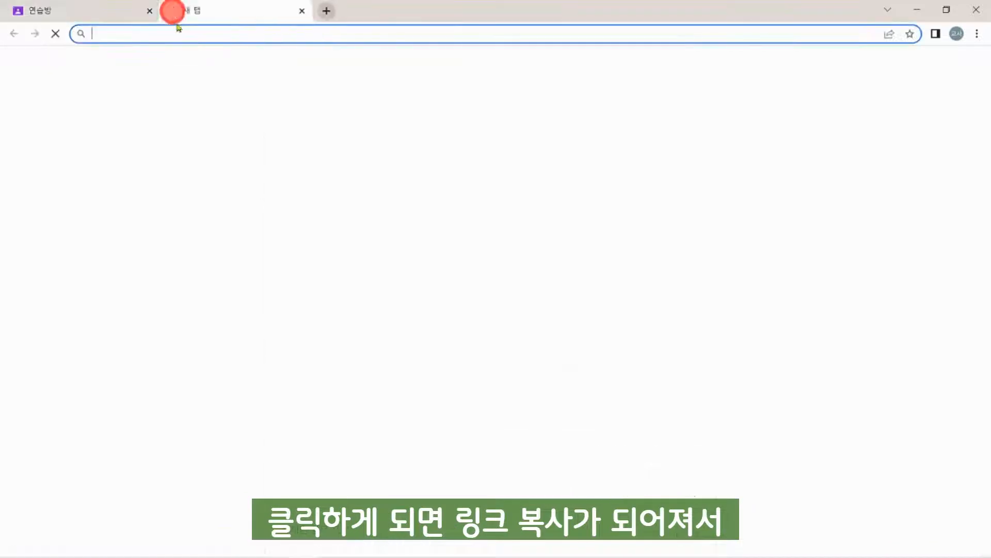
pyautogui.hotkey('ctrl', 'v')
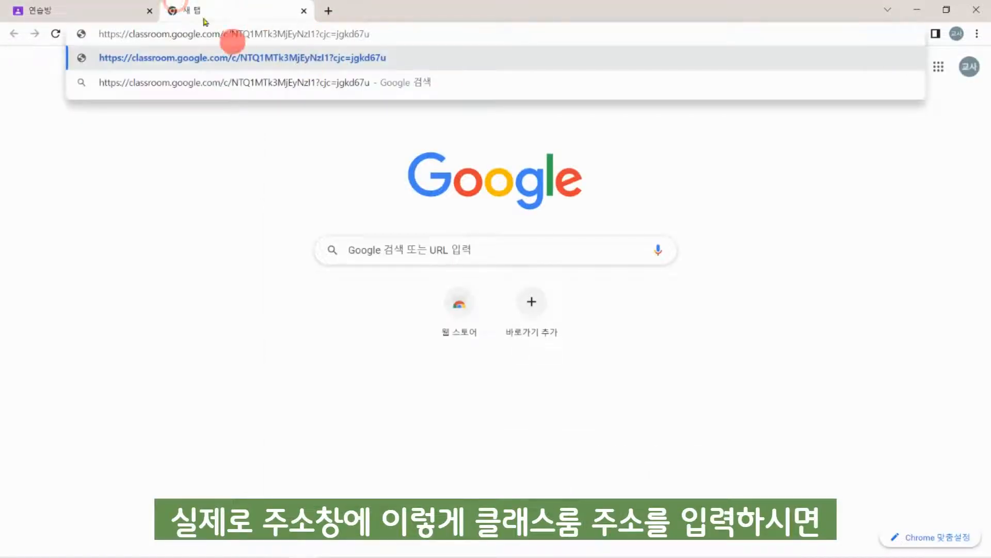
pyautogui.click(92, 9)
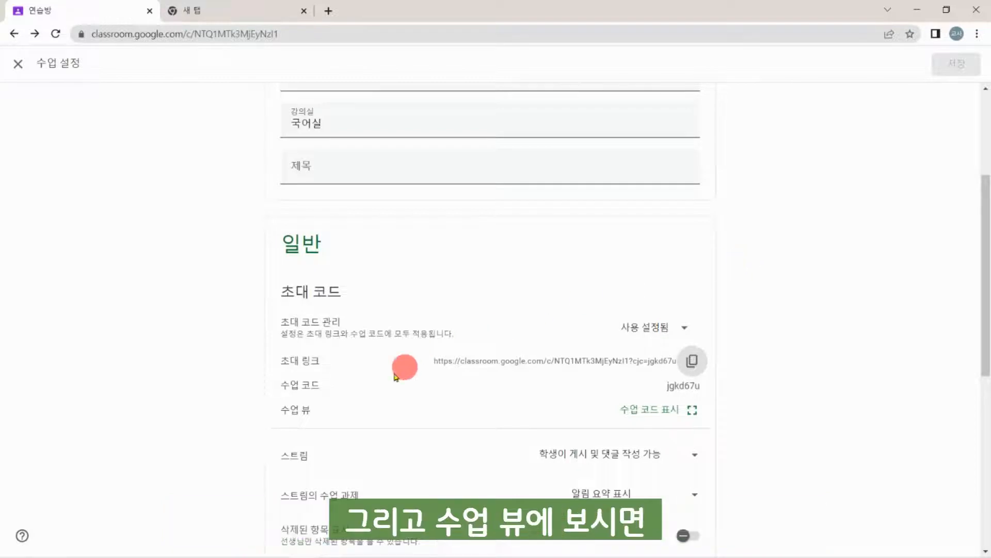
# - Display the class code in full screen from the class view setting and close the display
pyautogui.click(693, 412)
pyautogui.click(670, 368)
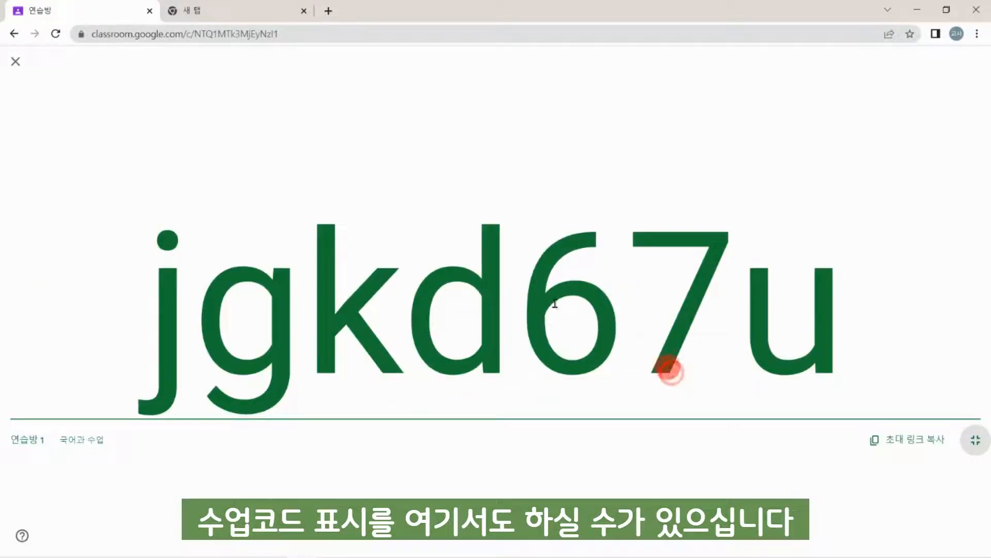
pyautogui.click(16, 62)
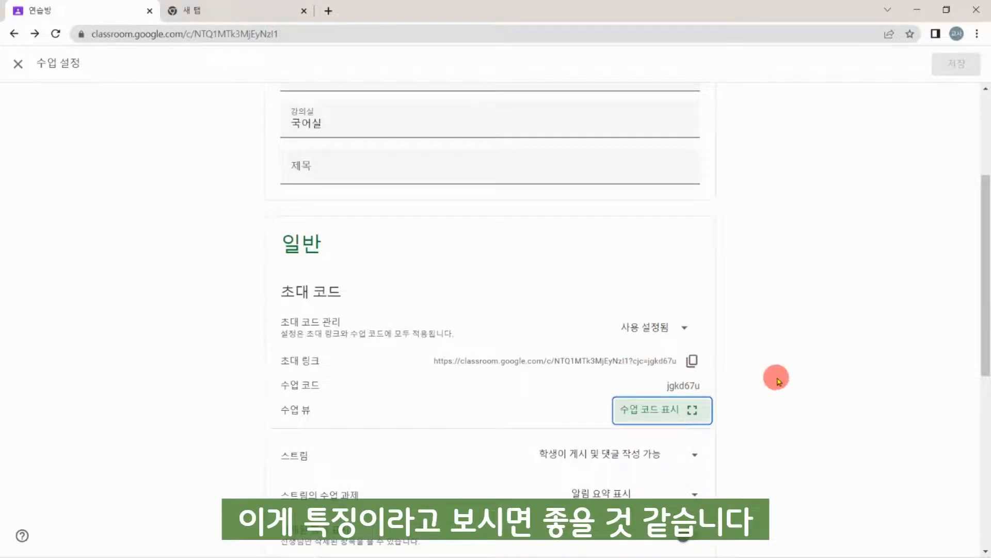
# - Set the class's stream permission to 학생은 댓글만 작성 가능 and save the settings
pyautogui.scroll(-3, 777, 380)
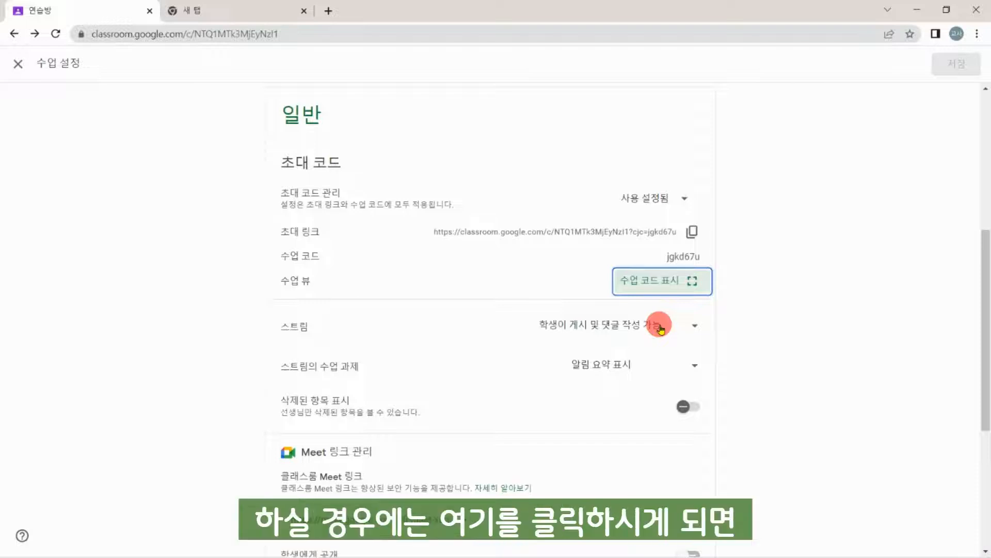
pyautogui.click(661, 329)
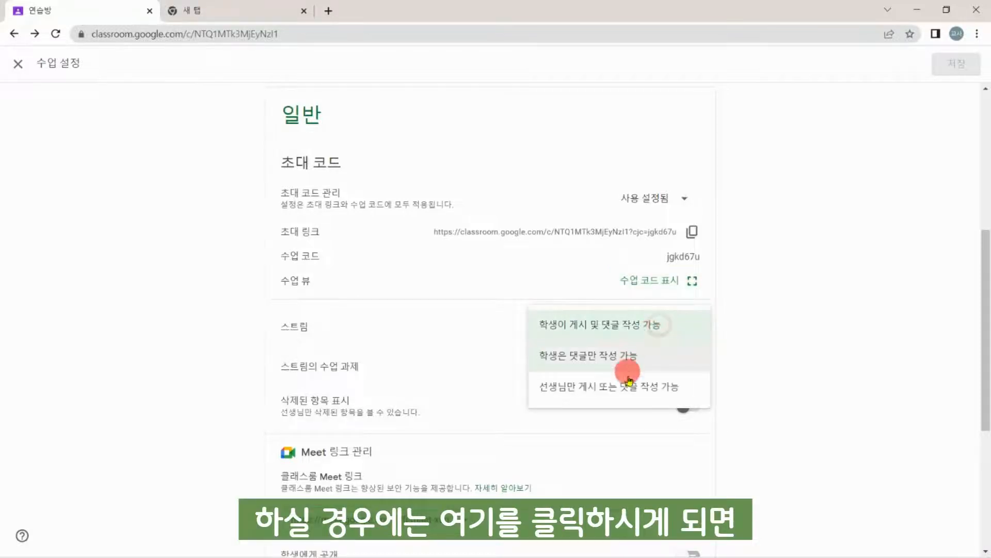
pyautogui.click(653, 364)
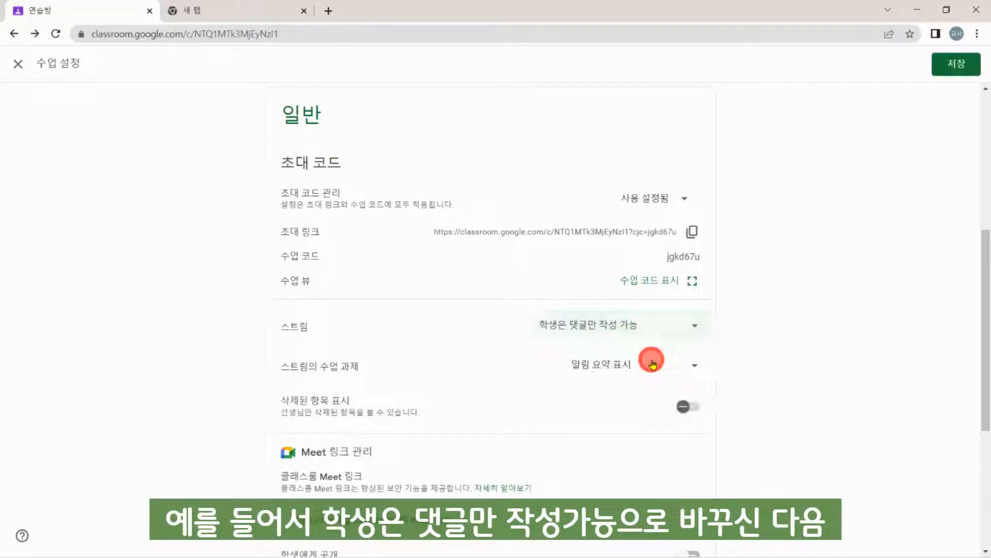
pyautogui.click(962, 64)
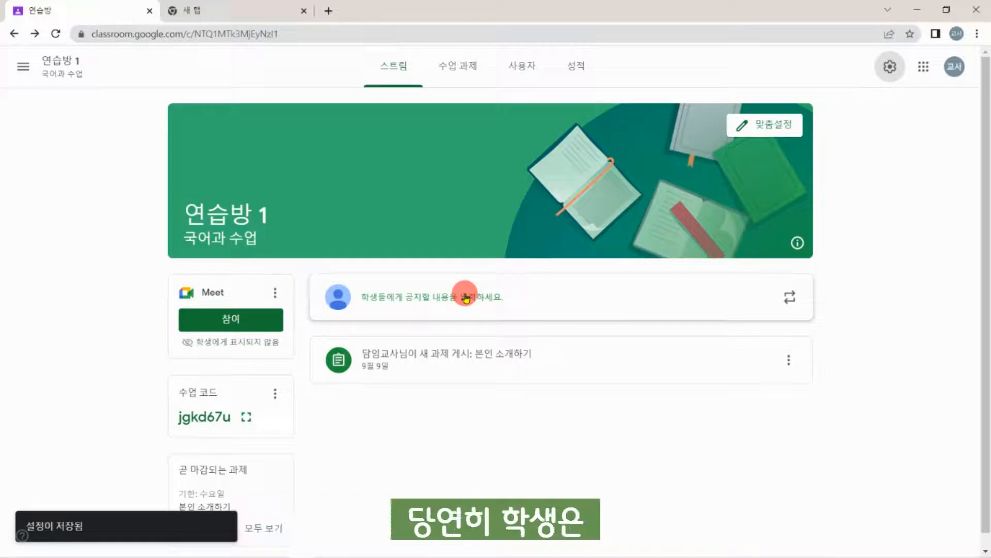
# - Reopen the class settings and set the stream permission to 선생님만 게시 또는 댓글 작성 가능
pyautogui.click(882, 67)
pyautogui.scroll(-5, 681, 229)
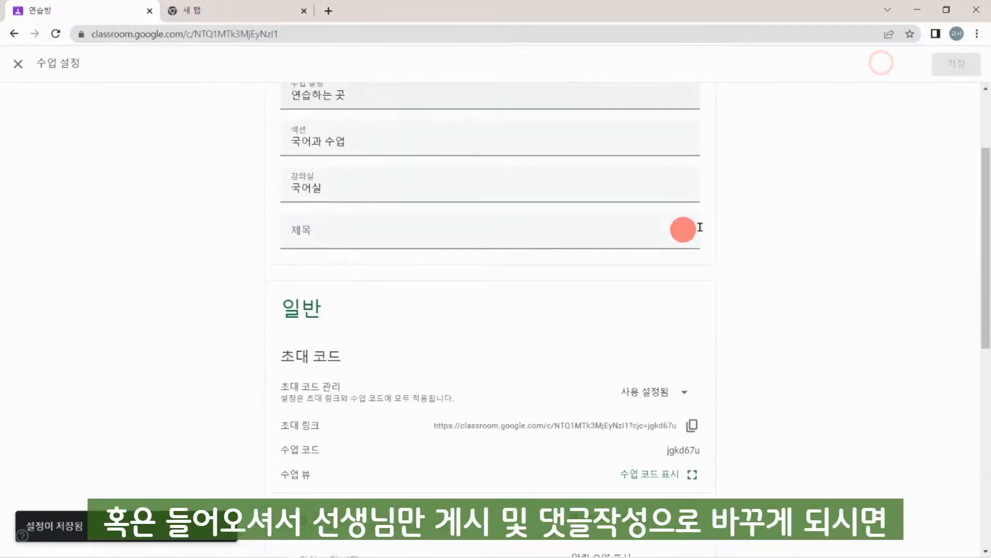
pyautogui.scroll(-3, 731, 223)
pyautogui.click(691, 260)
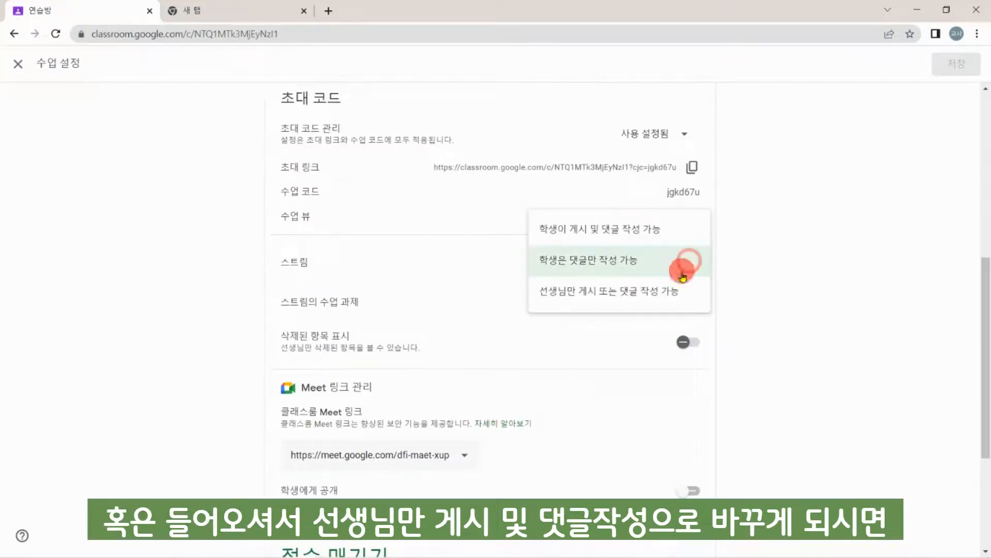
pyautogui.click(662, 298)
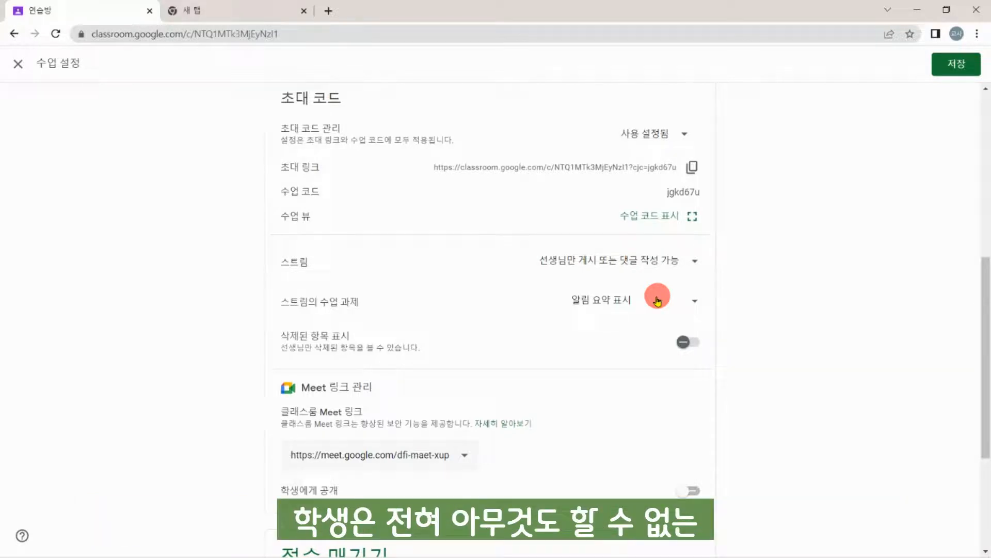
# - Set the stream permission to 학생이 게시 및 댓글 작성 가능 and save the settings
pyautogui.click(594, 266)
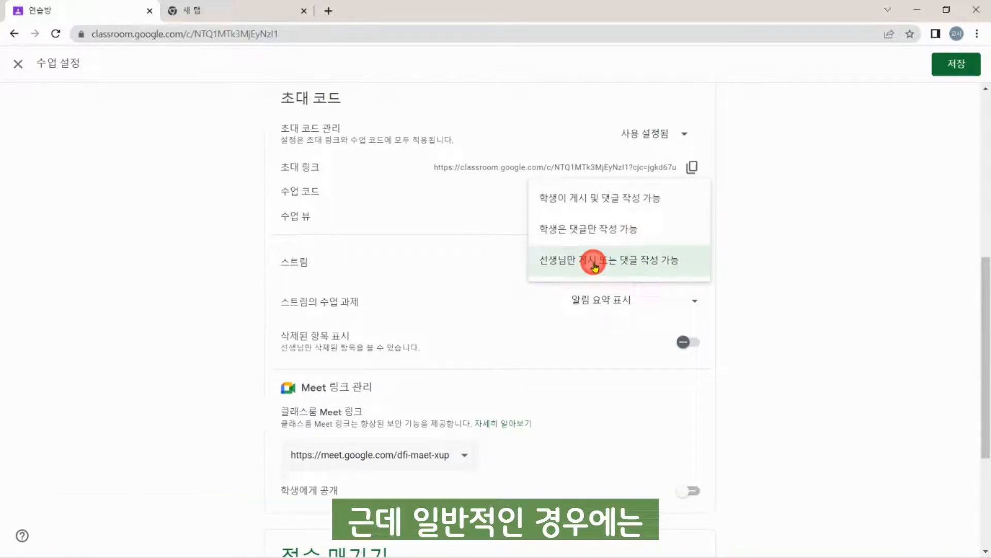
pyautogui.click(598, 207)
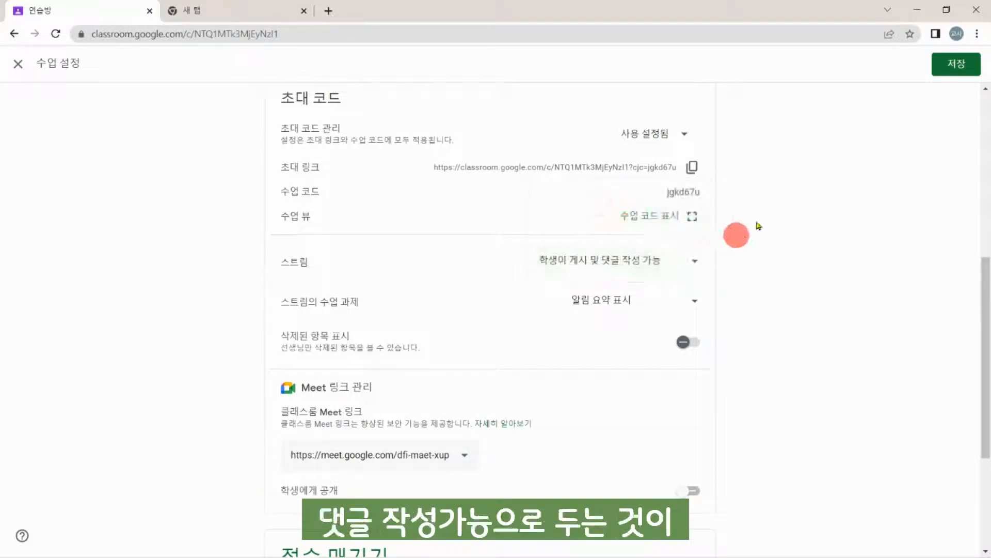
pyautogui.click(954, 63)
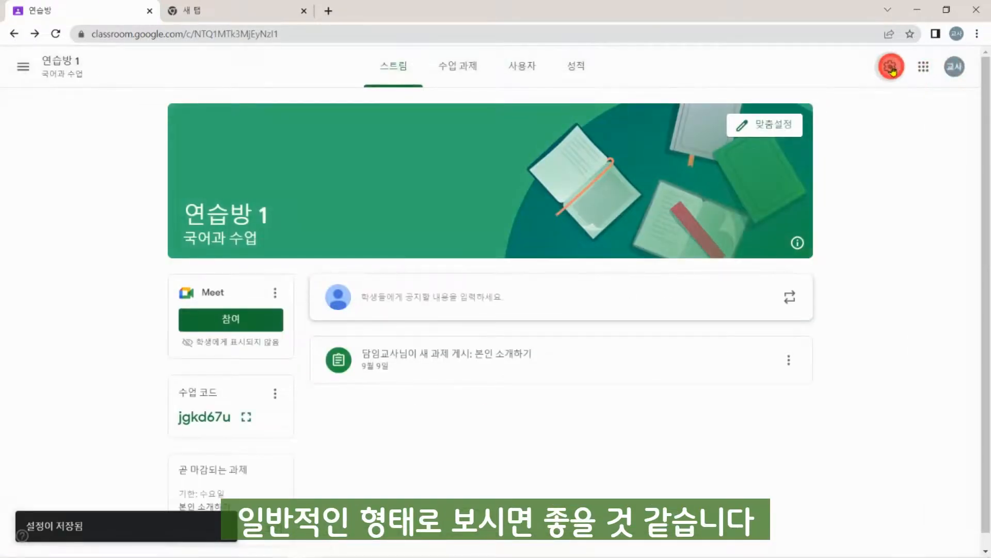
# - Review the 스트림의 수업 과제 setting in the class settings and return to the class stream
pyautogui.click(891, 66)
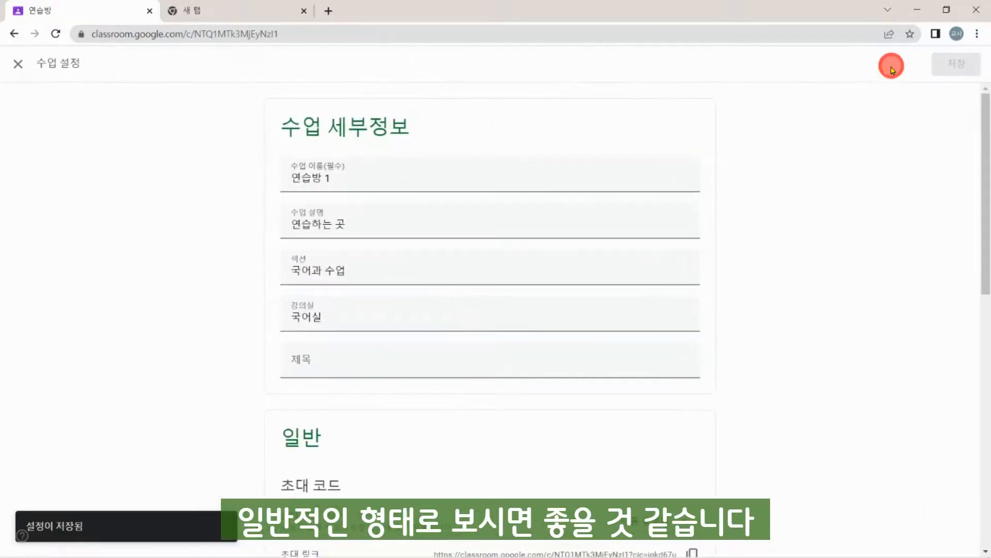
pyautogui.scroll(-9, 770, 195)
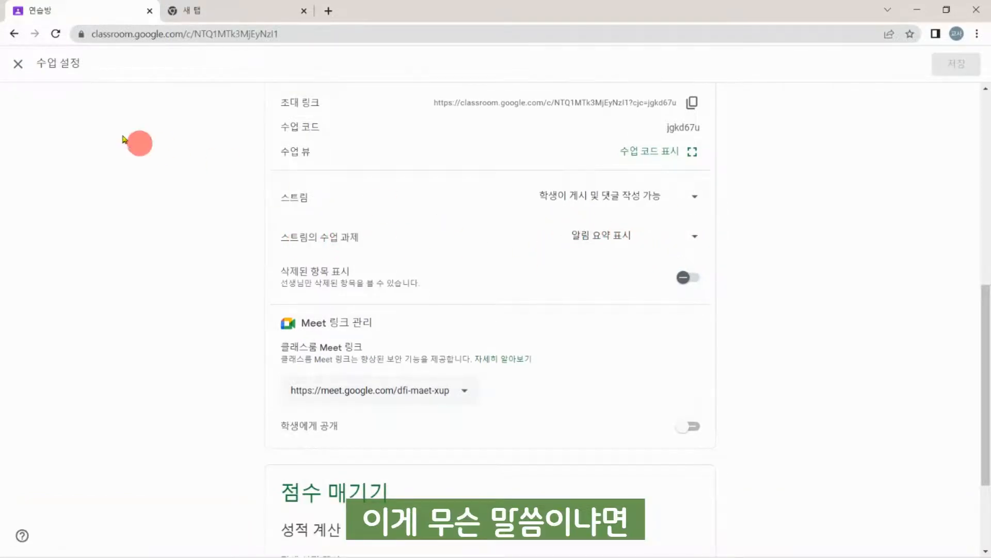
pyautogui.click(17, 63)
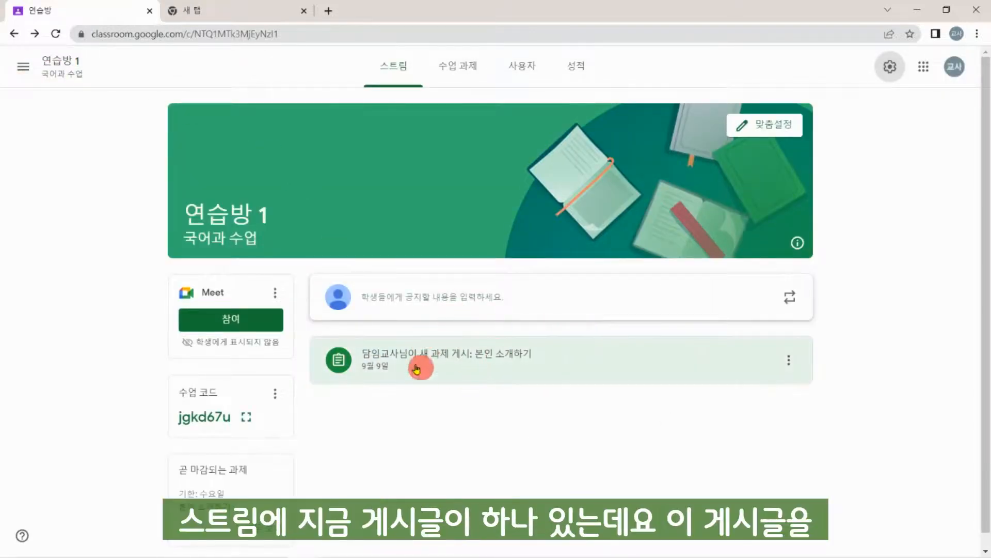
# - Post the announcement "안녕하세요" to all students in the class stream
pyautogui.click(436, 306)
pyautogui.write('ㅇㄴ')
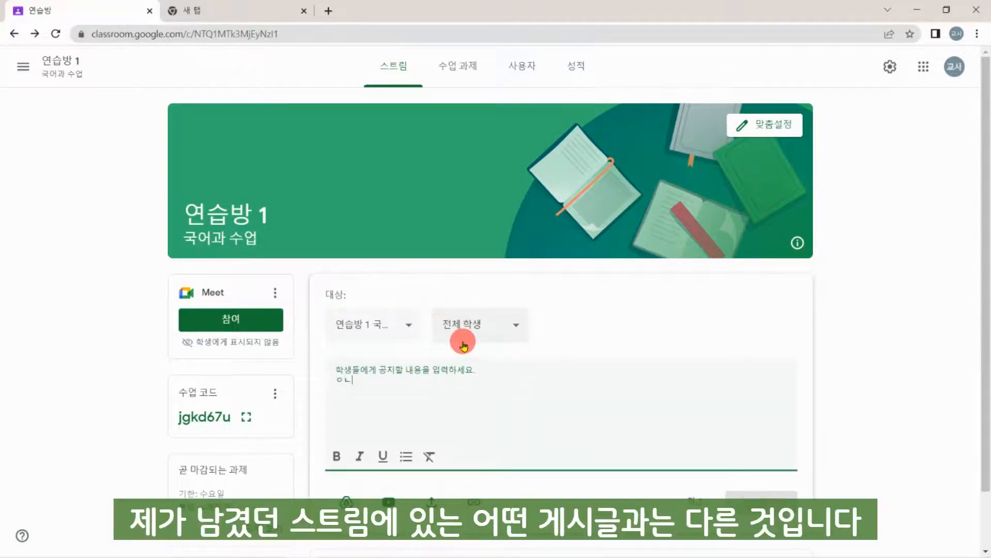
pyautogui.press('BackSpace')
pyautogui.press('BackSpace')
pyautogui.write('의')
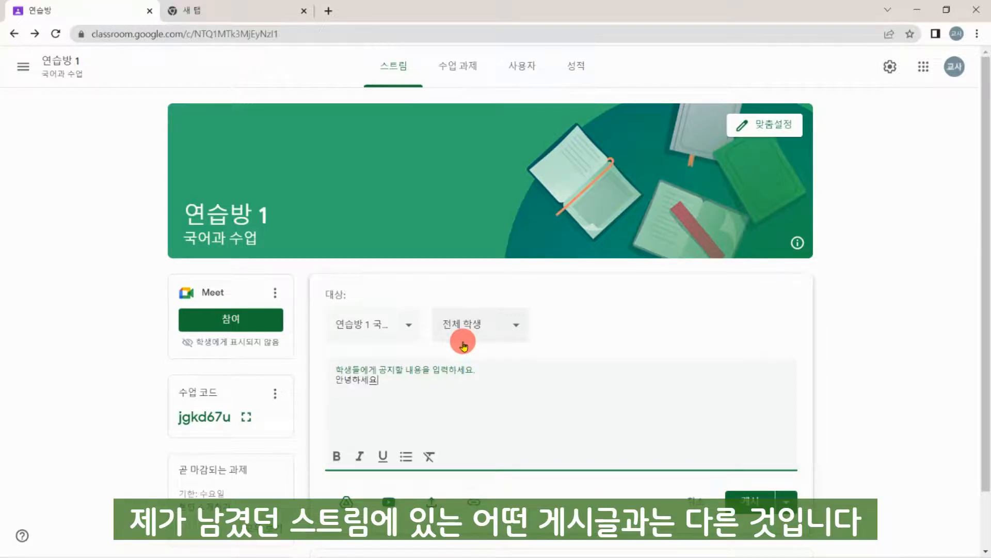
pyautogui.click(742, 499)
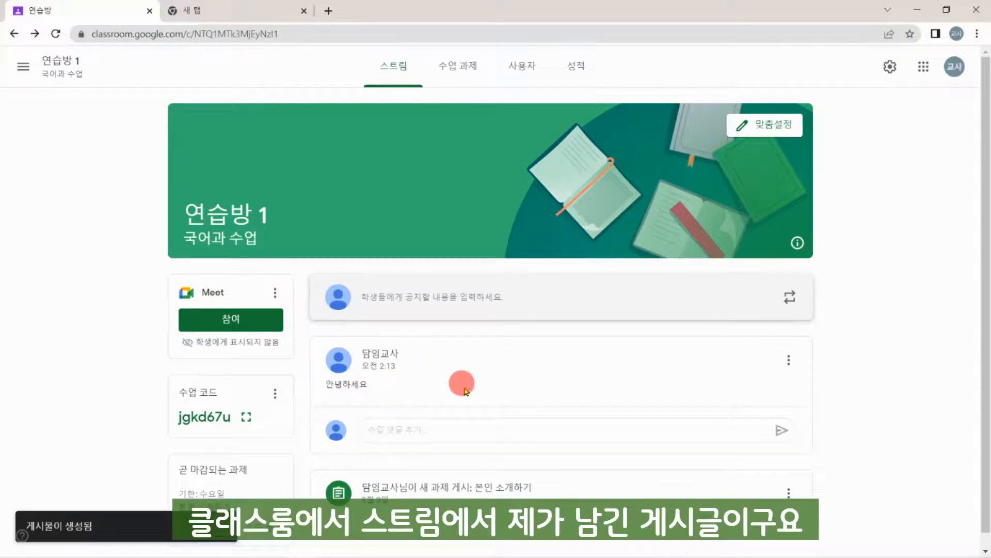
# - Compare the stream's assignment post with the 본인 소개하기 assignment in the classwork list and return to the stream
pyautogui.scroll(-1, 463, 389)
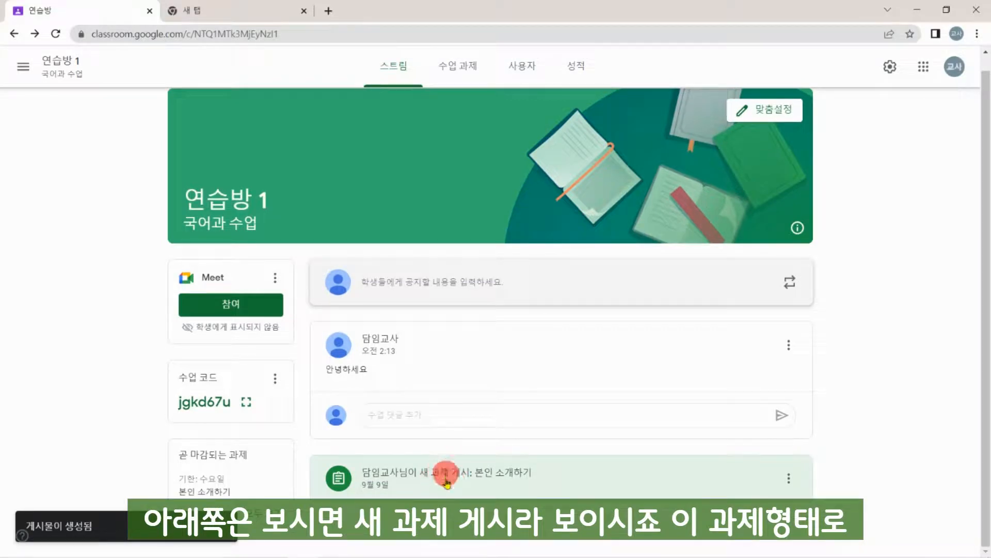
pyautogui.click(447, 64)
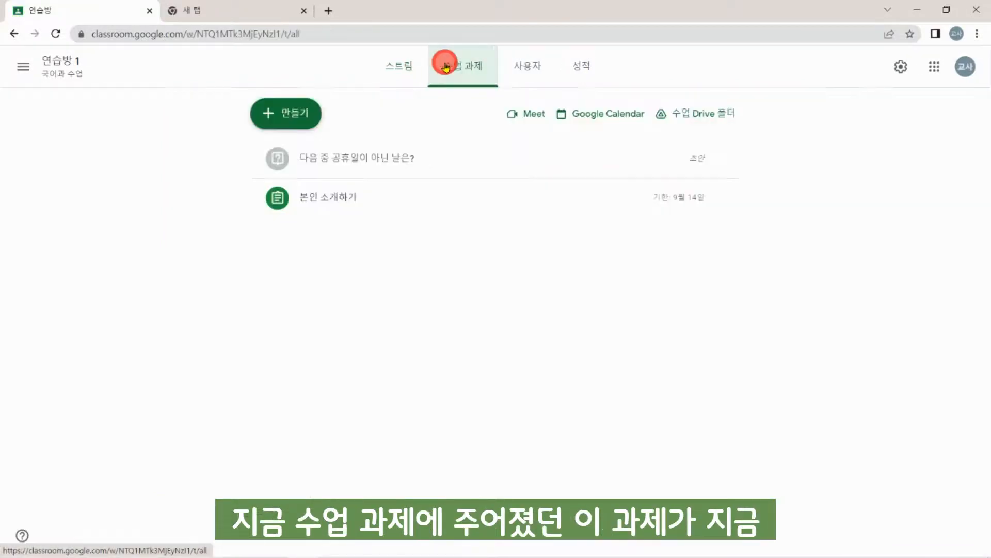
pyautogui.click(340, 205)
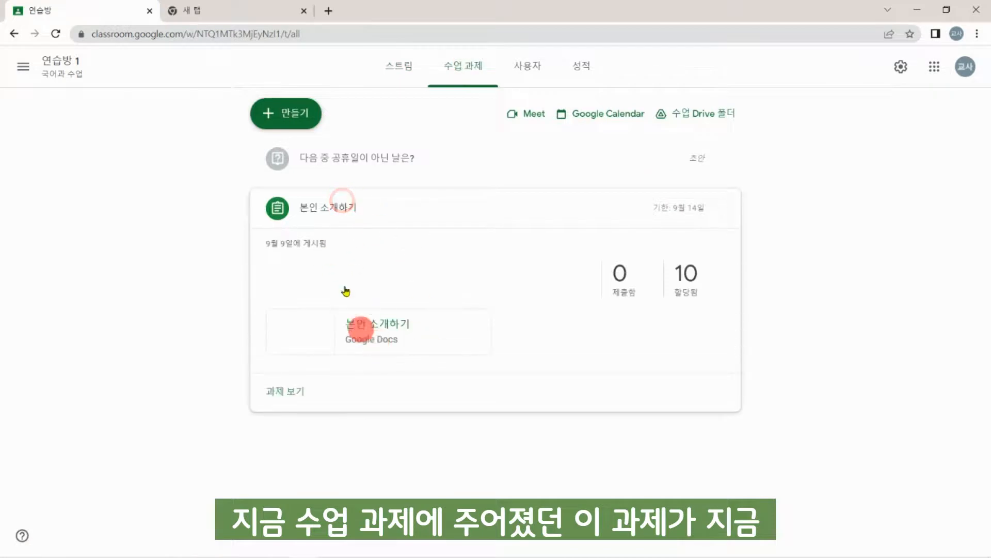
pyautogui.click(399, 66)
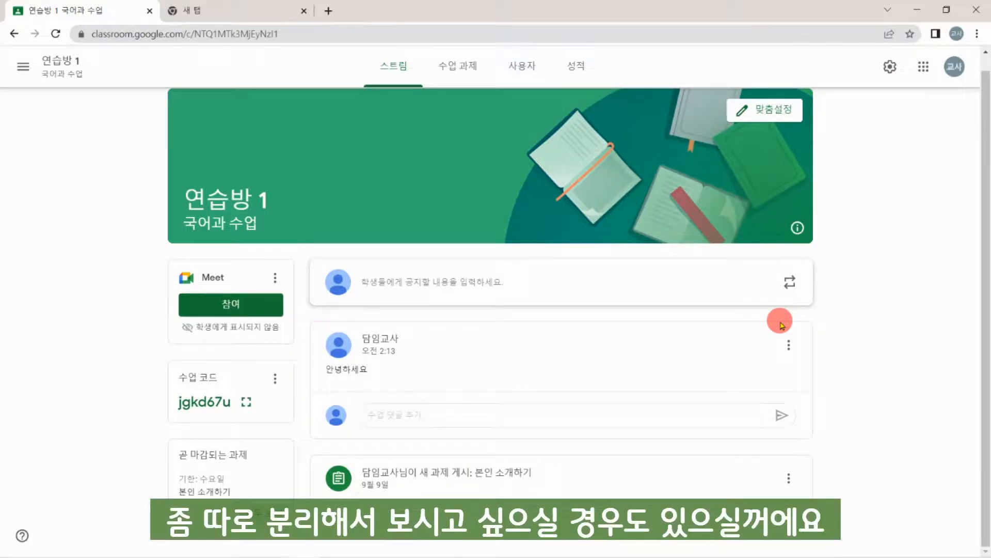
# - Set 스트림의 수업 과제 to 알림 숨기기 in the class settings and save
pyautogui.click(890, 67)
pyautogui.scroll(-9, 693, 216)
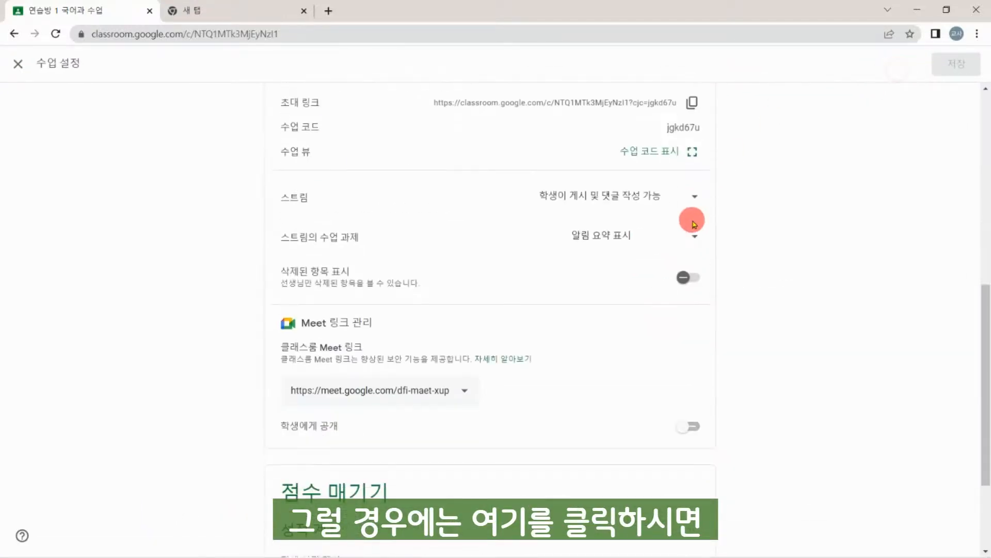
pyautogui.click(686, 243)
pyautogui.click(658, 274)
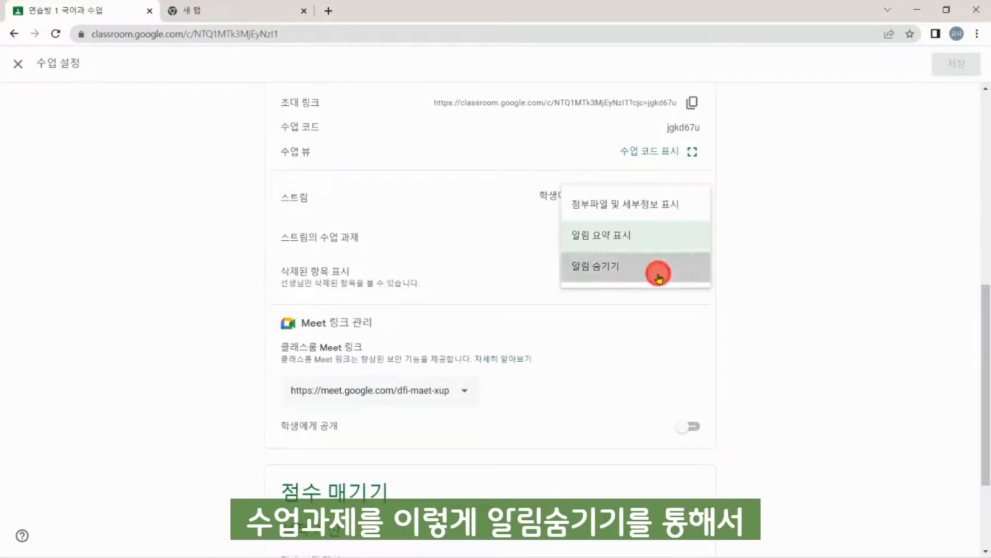
pyautogui.click(955, 68)
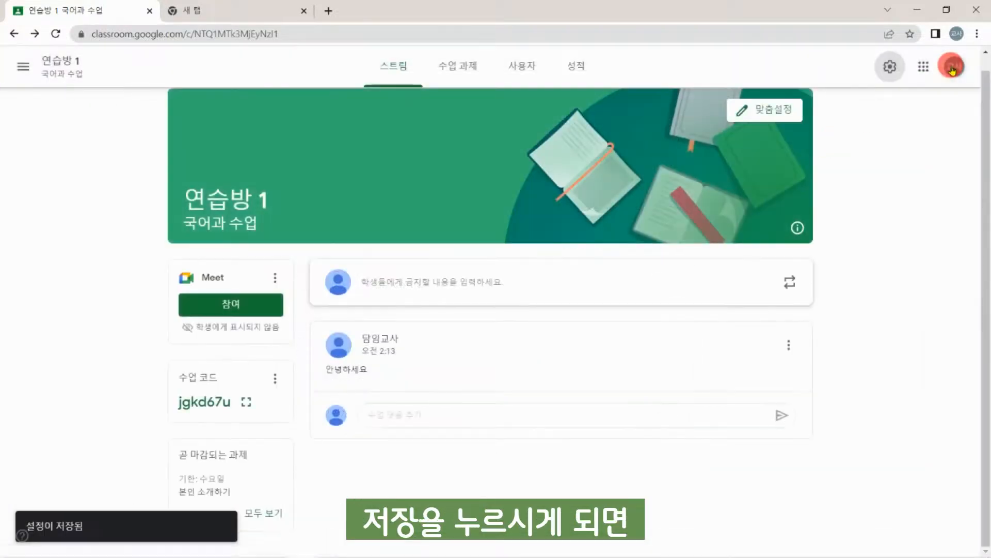
# - Check the 본인 소개하기 assignment in the classwork list and return to the class stream
pyautogui.click(455, 279)
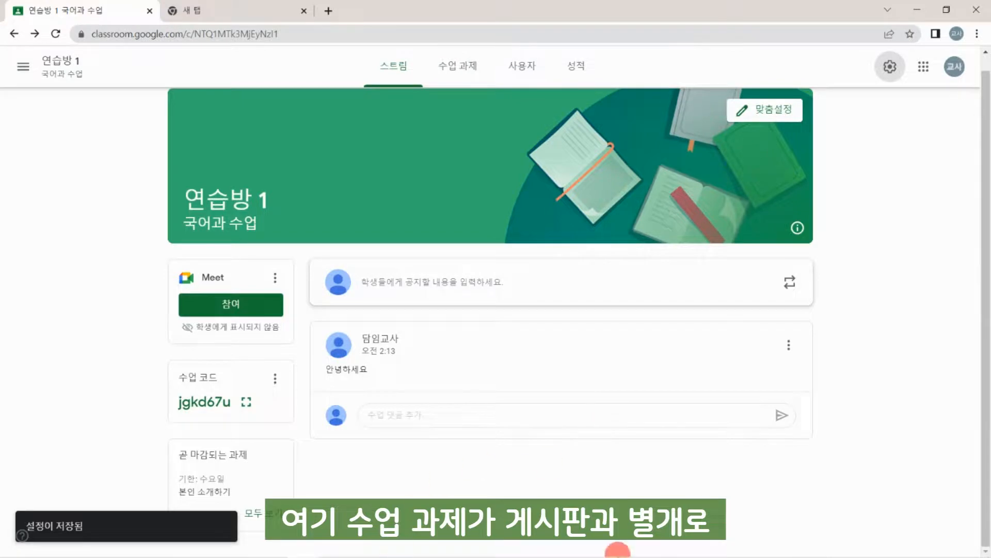
pyautogui.click(457, 77)
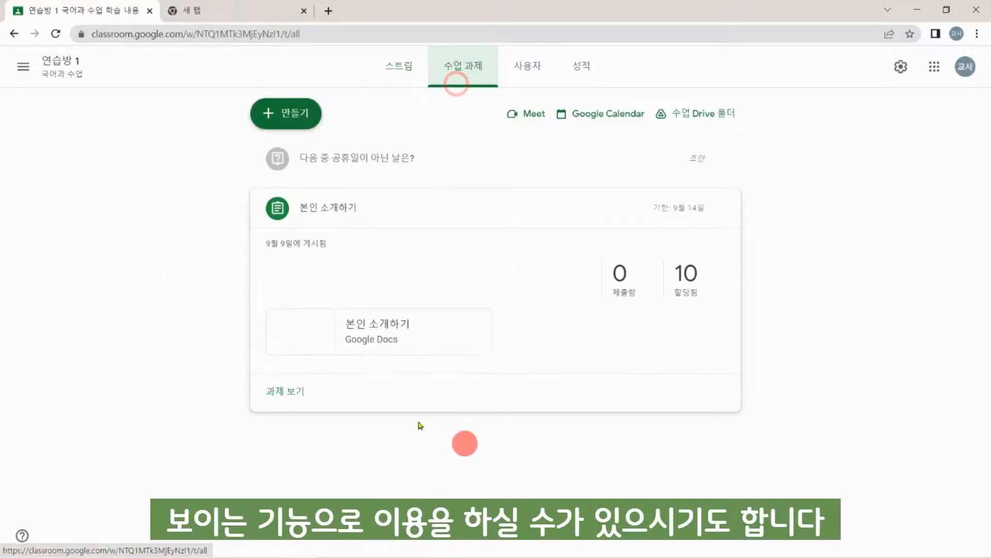
pyautogui.click(341, 227)
pyautogui.click(407, 70)
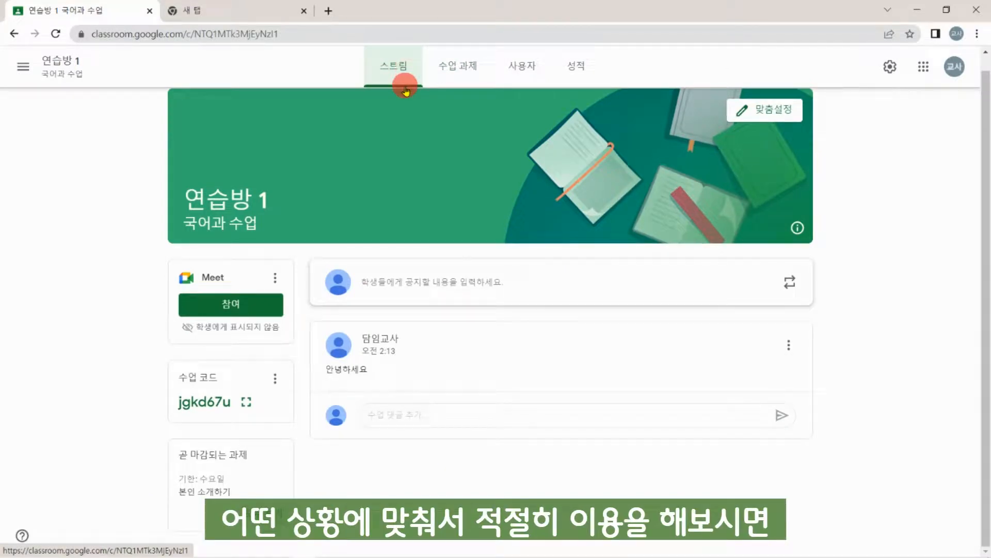
# - Open the class settings and toggle the Meet link's 학생에게 공개 option
pyautogui.click(891, 69)
pyautogui.scroll(-9, 847, 184)
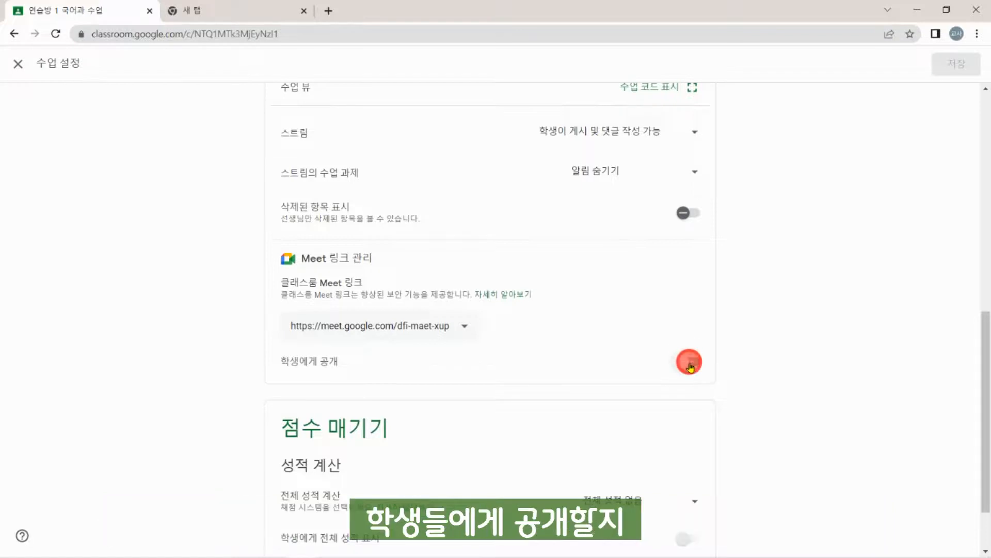
pyautogui.click(689, 363)
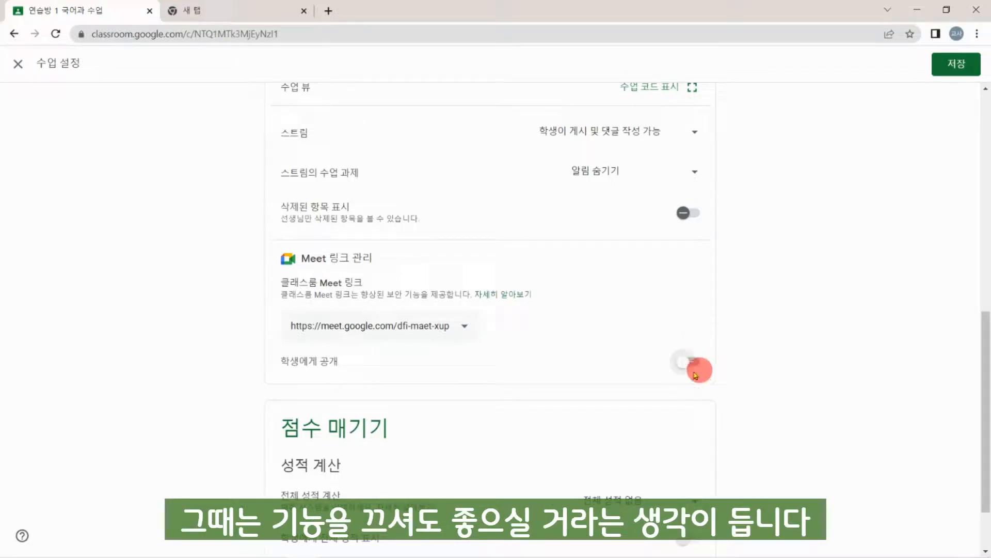
# - Open the deletion confirmation for the classroom Meet link and cancel it
pyautogui.click(465, 326)
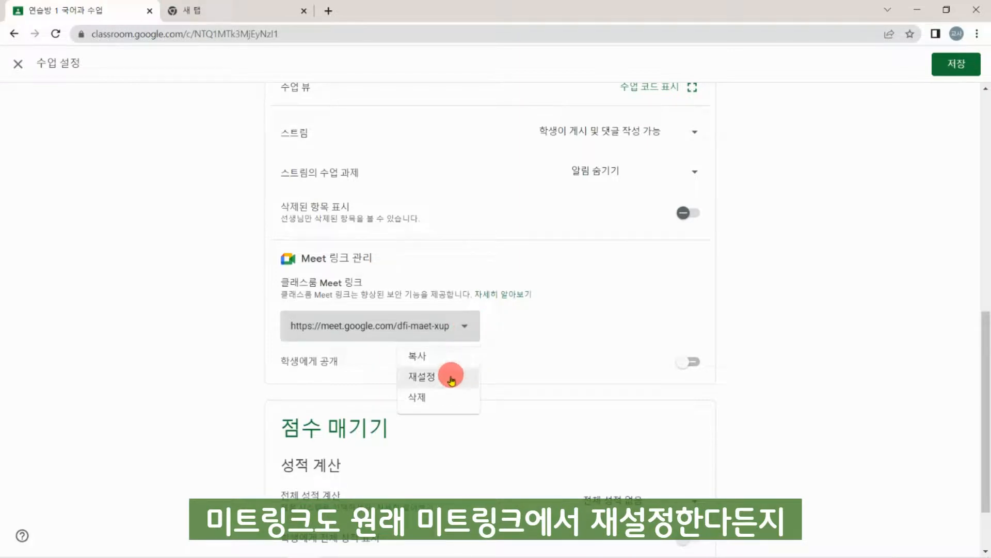
pyautogui.click(447, 395)
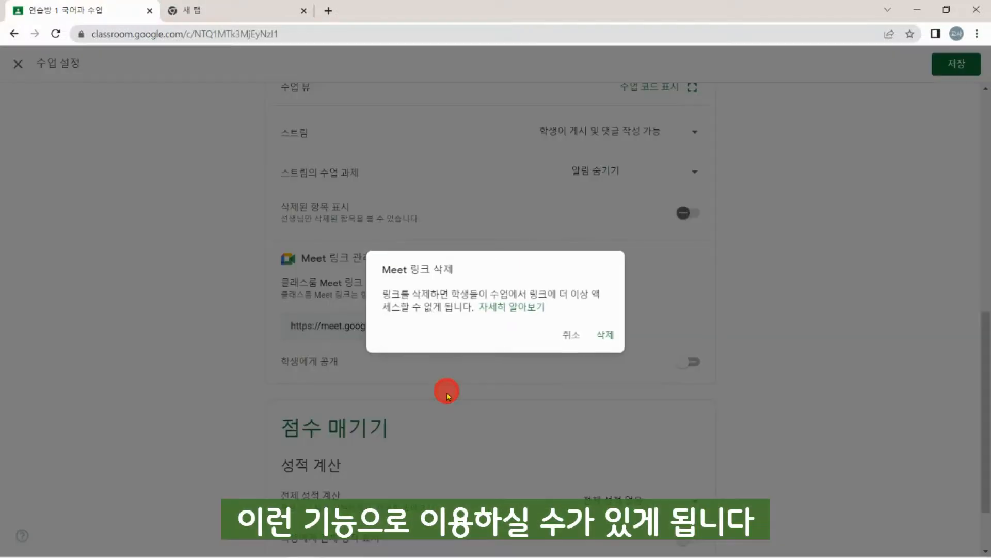
pyautogui.click(569, 335)
# - Set the overall grade calculation to 총점 in the grading settings
pyautogui.scroll(-2, 671, 321)
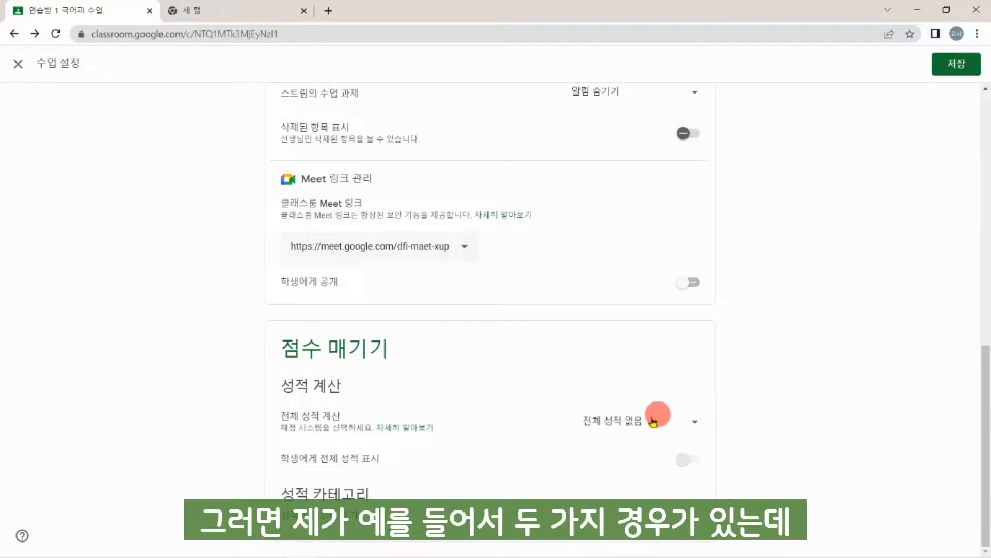
pyautogui.click(626, 419)
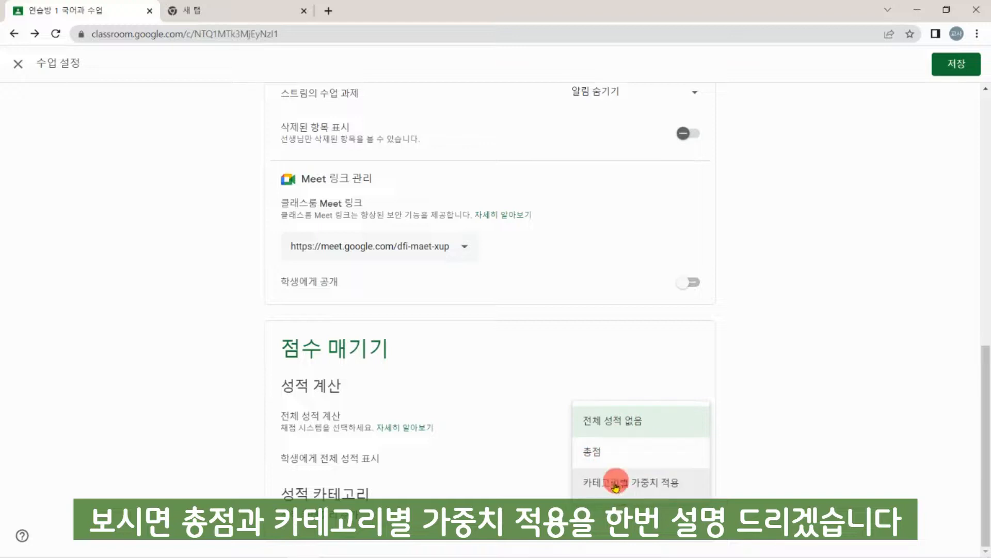
pyautogui.click(605, 448)
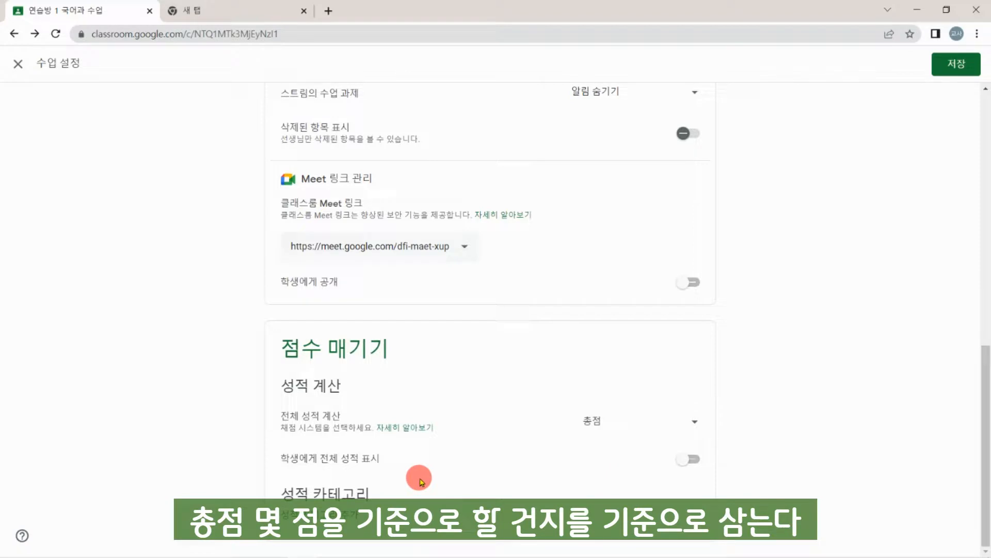
# - Set the overall grade calculation to 카테고리별 가중치 적용
pyautogui.click(618, 420)
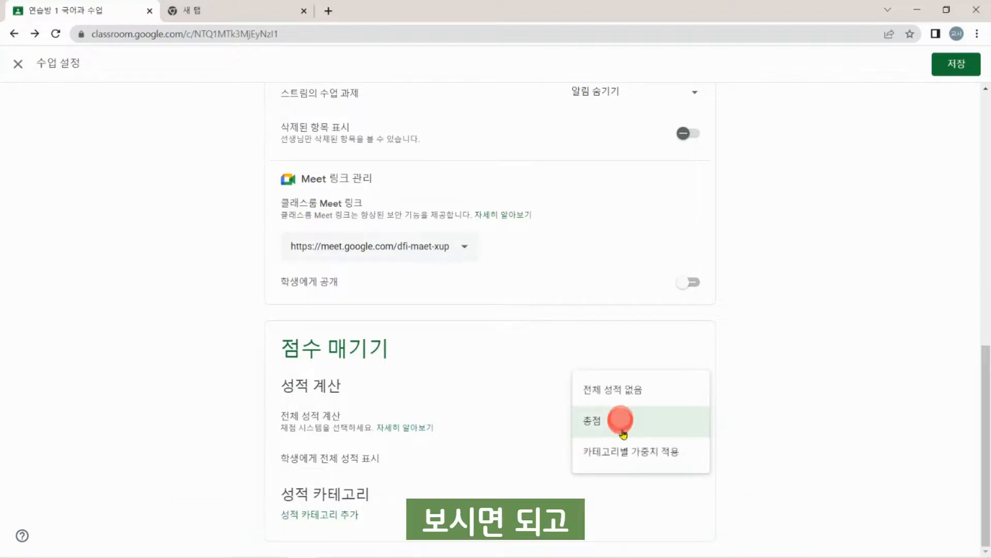
pyautogui.click(625, 452)
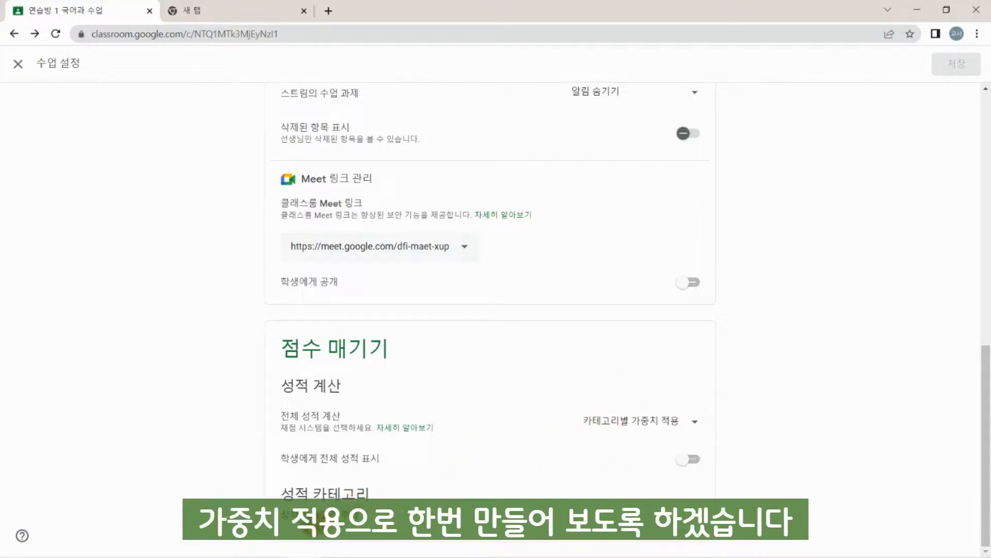
# - Add the grade categories 구술평가 at 30% and 논술평가 at 30% to the weighted grade calculation
pyautogui.click(316, 512)
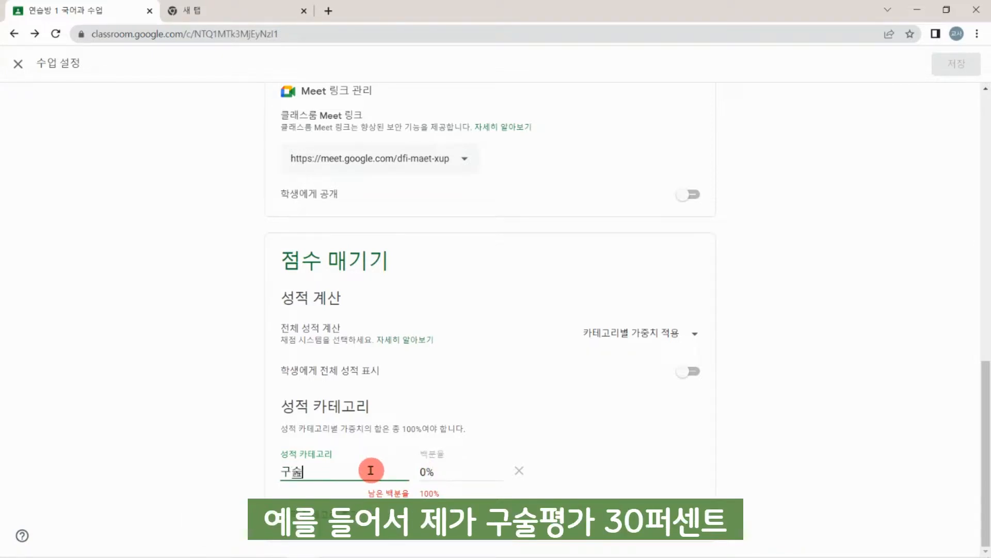
pyautogui.click(443, 471)
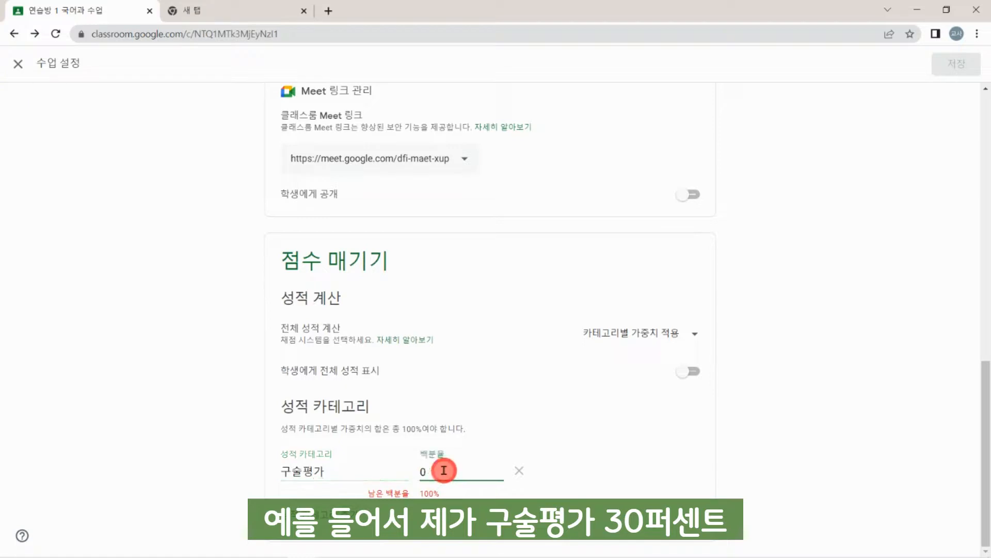
pyautogui.write('30')
pyautogui.click(338, 513)
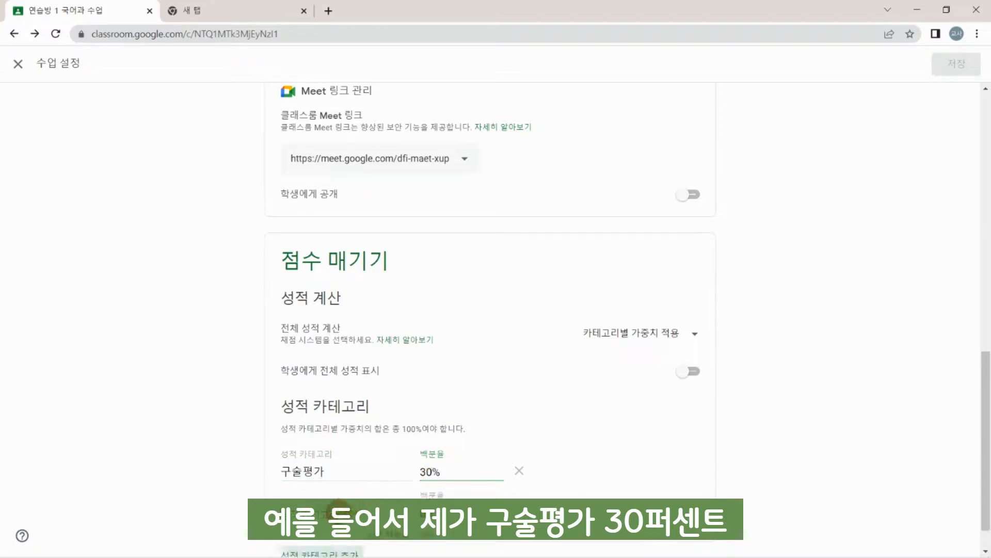
pyautogui.write('논술평가')
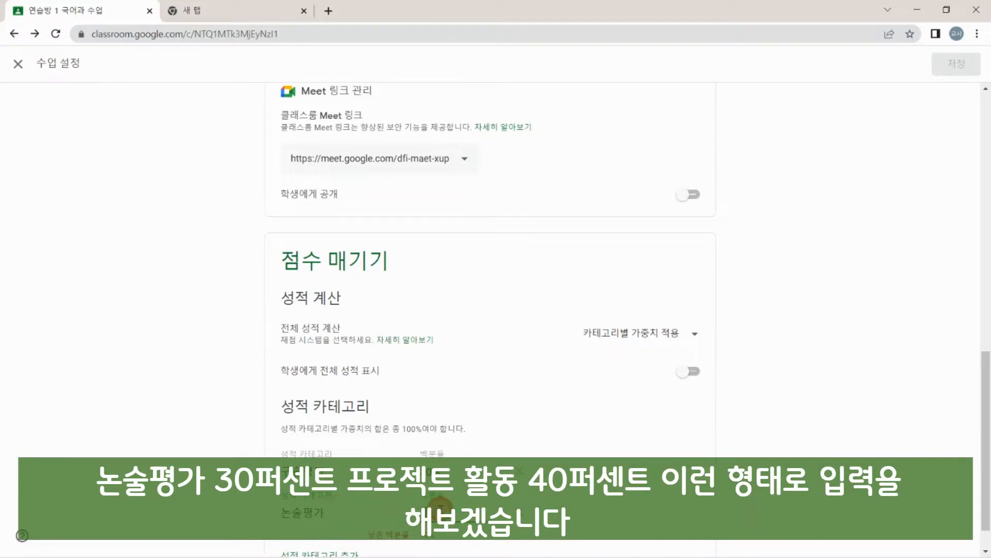
# - Add a third grade category, 프로젝트 활동, at 40% and save the class settings
pyautogui.scroll(-1, 439, 504)
pyautogui.click(350, 512)
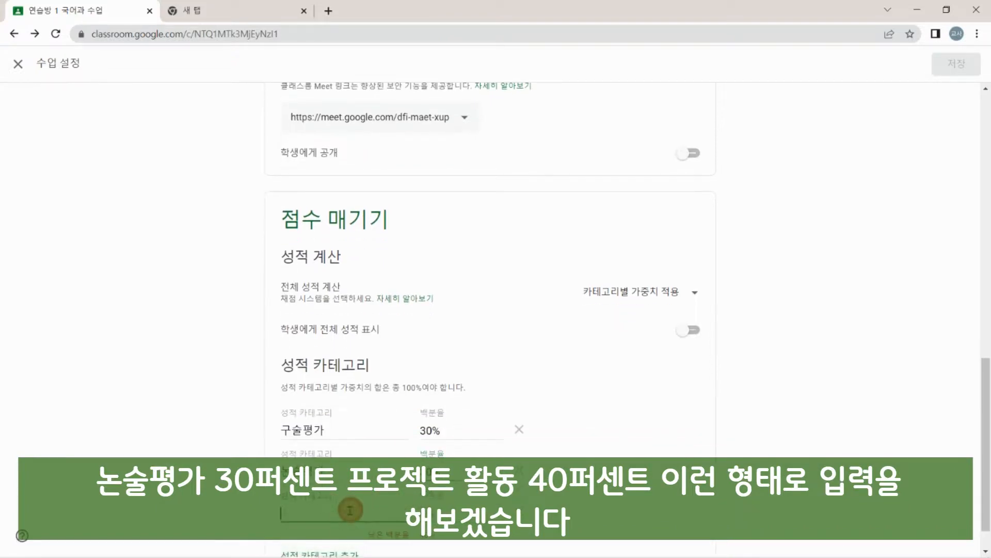
pyautogui.write('프로젝트 활동')
pyautogui.click(434, 508)
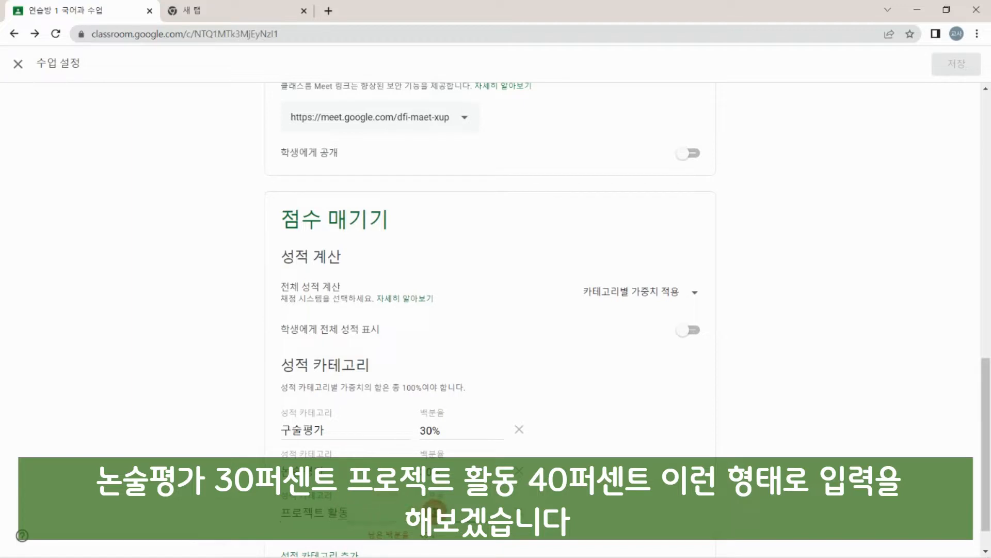
pyautogui.write('40')
pyautogui.scroll(-1, 626, 416)
pyautogui.click(959, 71)
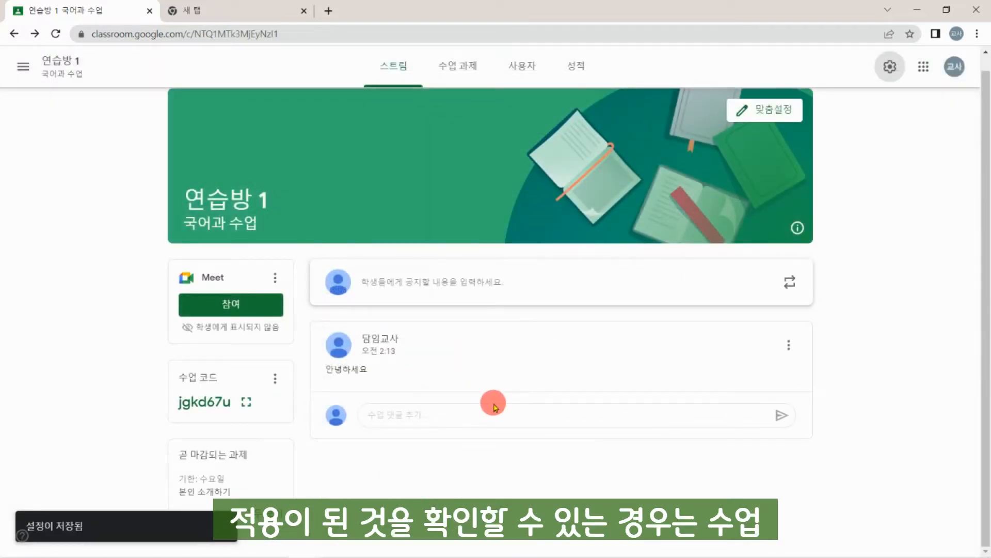
# - Open the classwork assignment 본인 소개하기 for editing and set its grade category to 프로젝트 활동
pyautogui.click(459, 67)
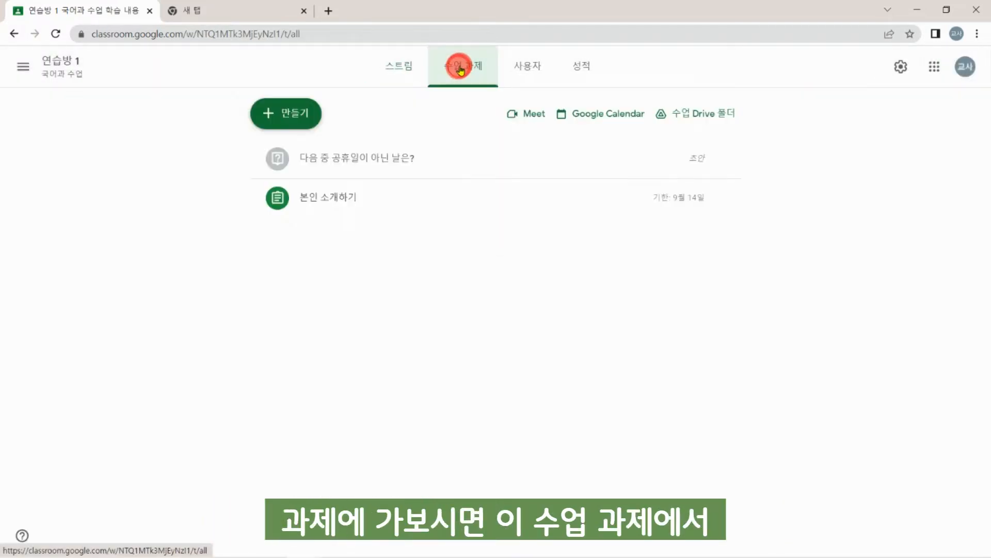
pyautogui.click(330, 200)
pyautogui.click(718, 212)
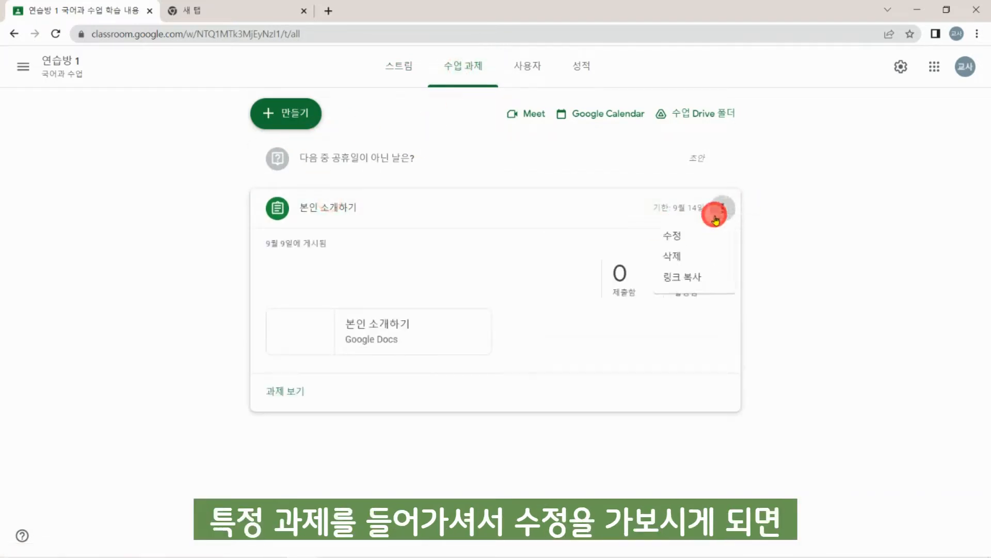
pyautogui.click(703, 237)
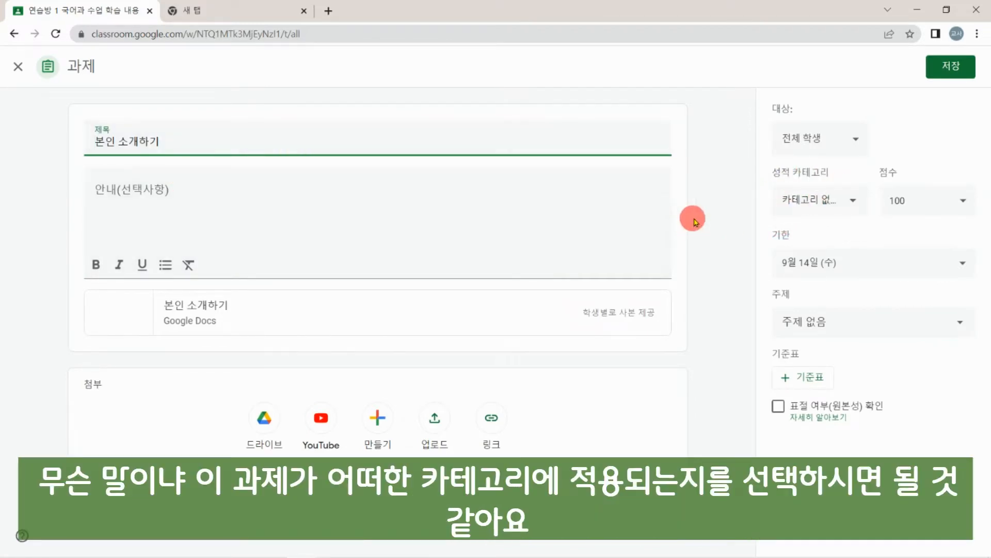
pyautogui.click(790, 211)
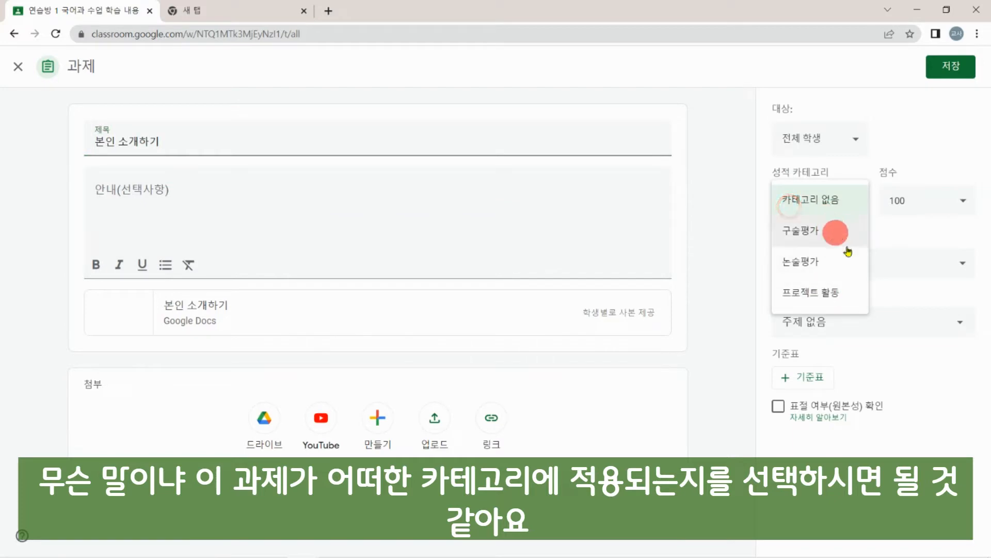
pyautogui.click(829, 303)
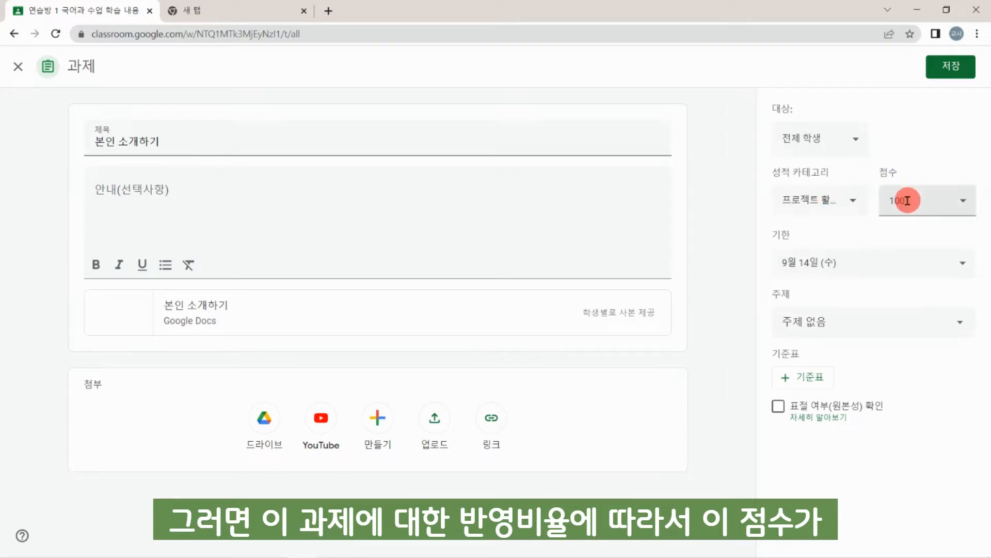
# - Change the assignment's grade category to 논술평가 and save the assignment
pyautogui.click(843, 201)
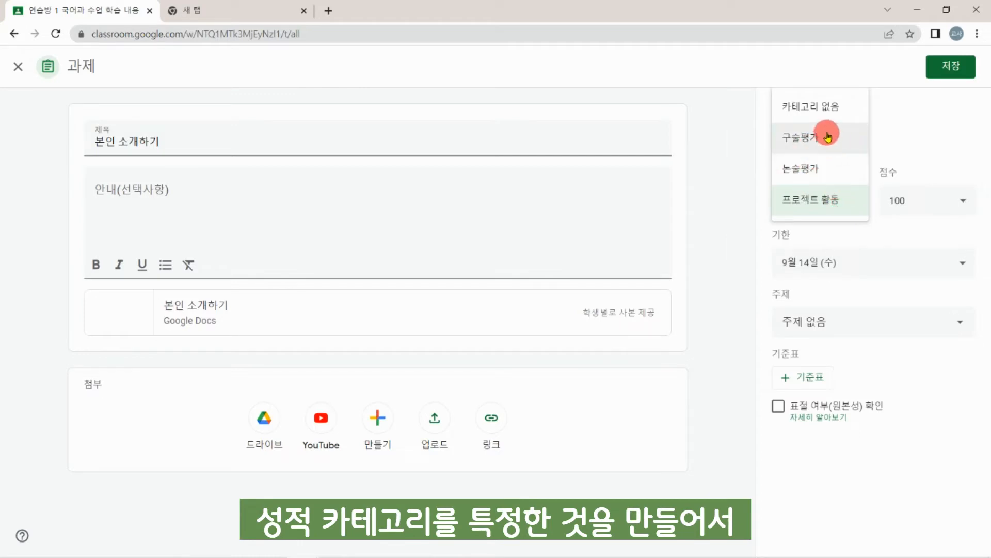
pyautogui.click(824, 164)
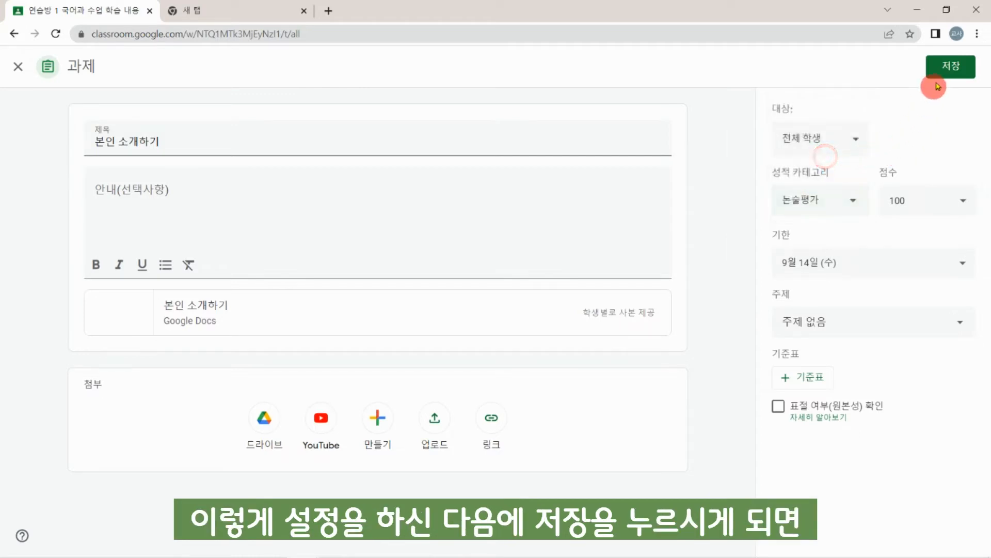
pyautogui.click(945, 69)
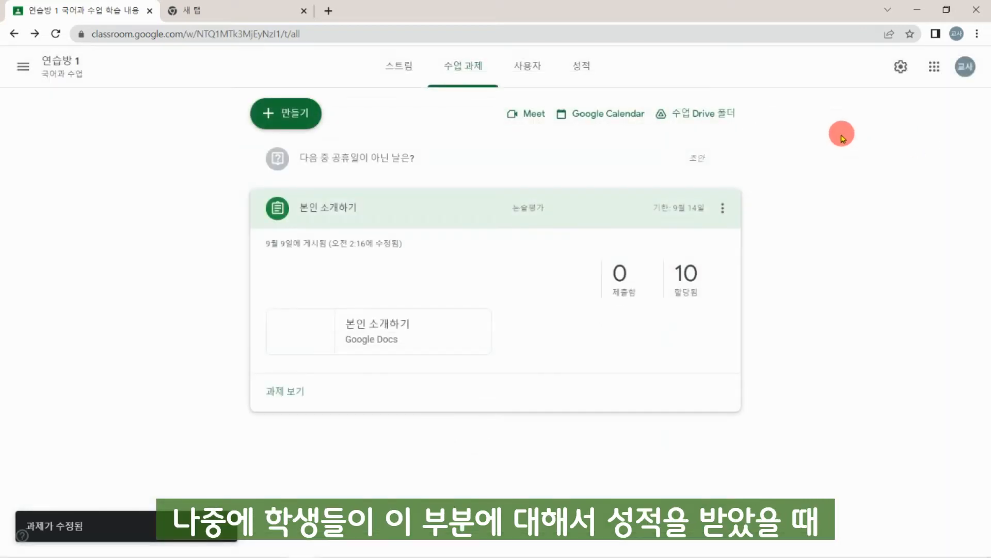
# - View the class gradebook and reopen the class settings from the stream page
pyautogui.click(575, 70)
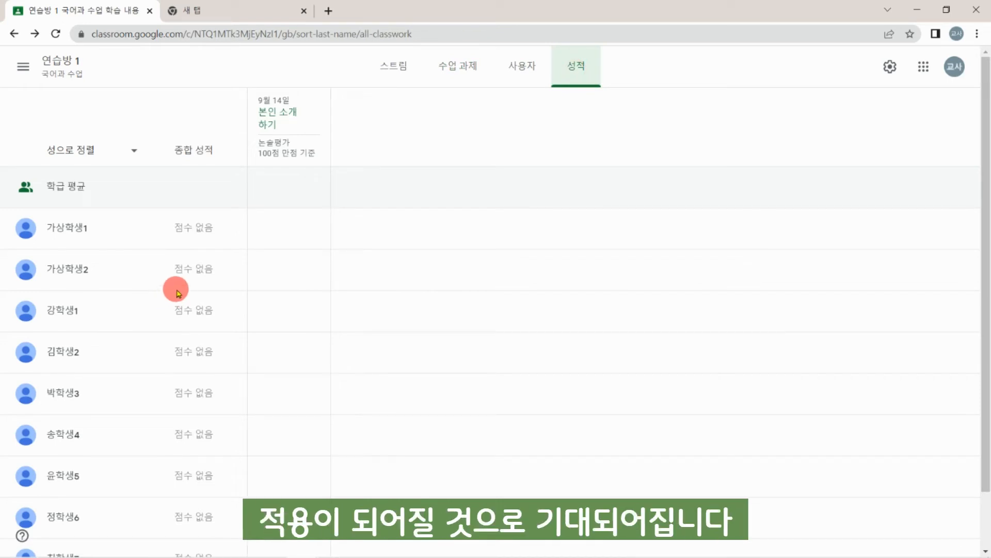
pyautogui.click(73, 70)
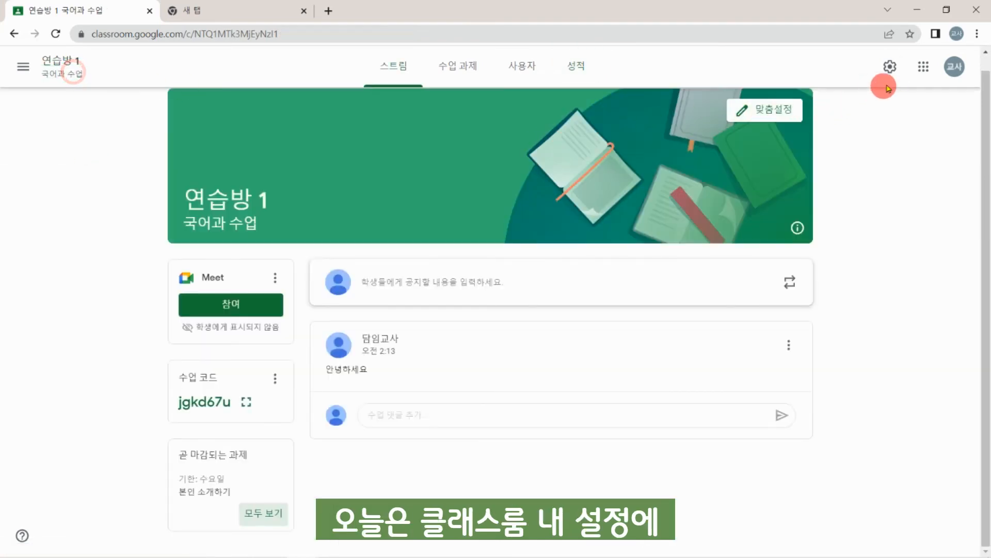
pyautogui.click(890, 66)
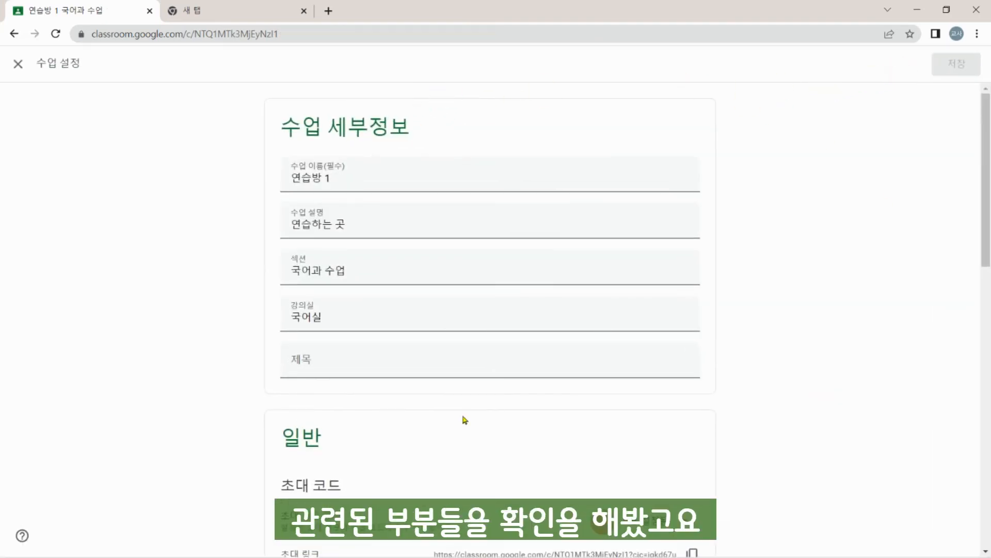